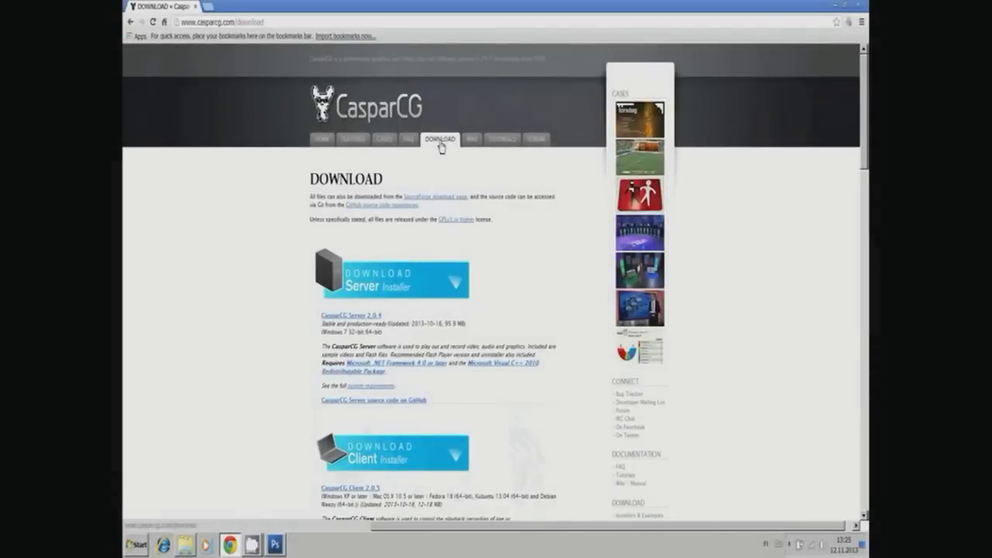
Review the CasparCG Server 2.0.4 download and its .NET Framework 4.0 and Visual C++ 2010 requirements.
left_click(378, 317)
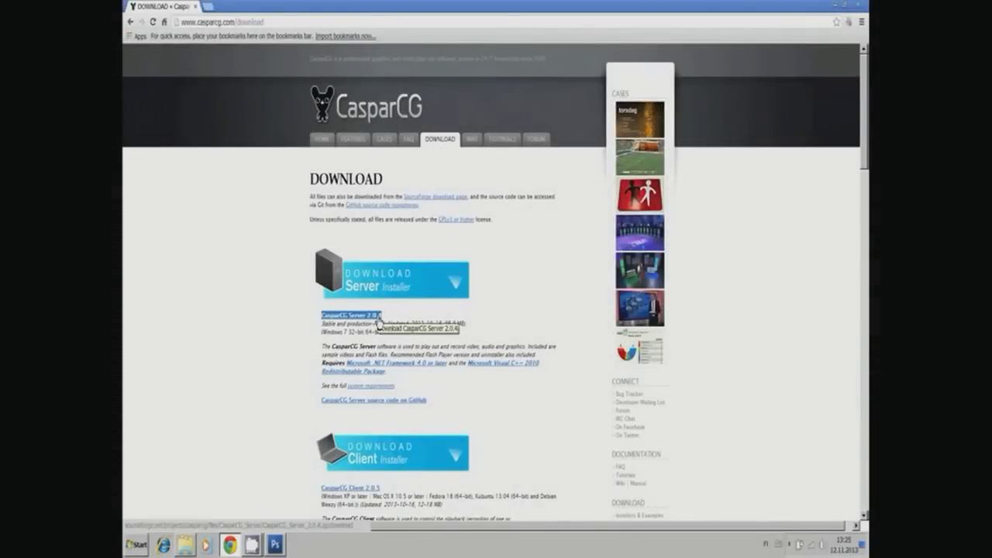
left_click(439, 366)
left_click(439, 369)
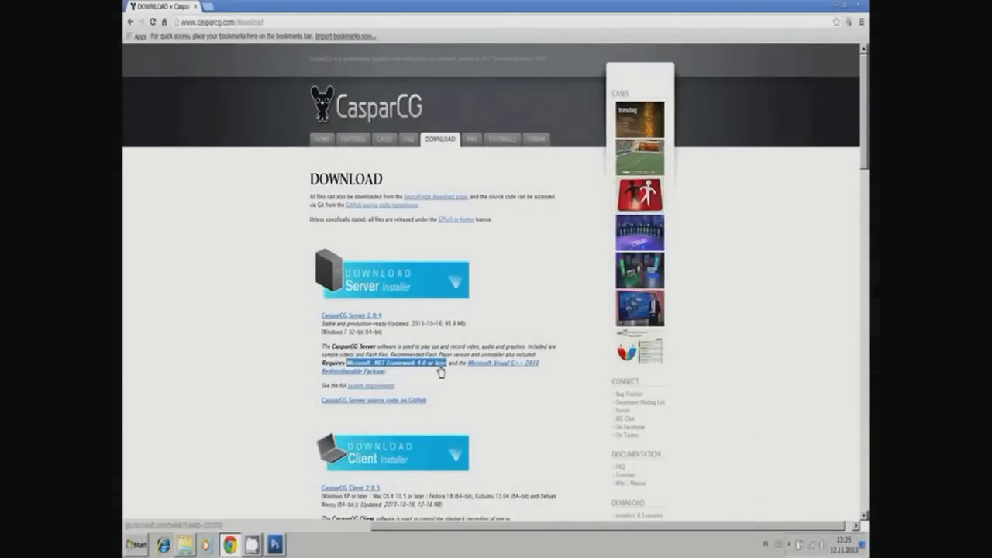
left_click(524, 371)
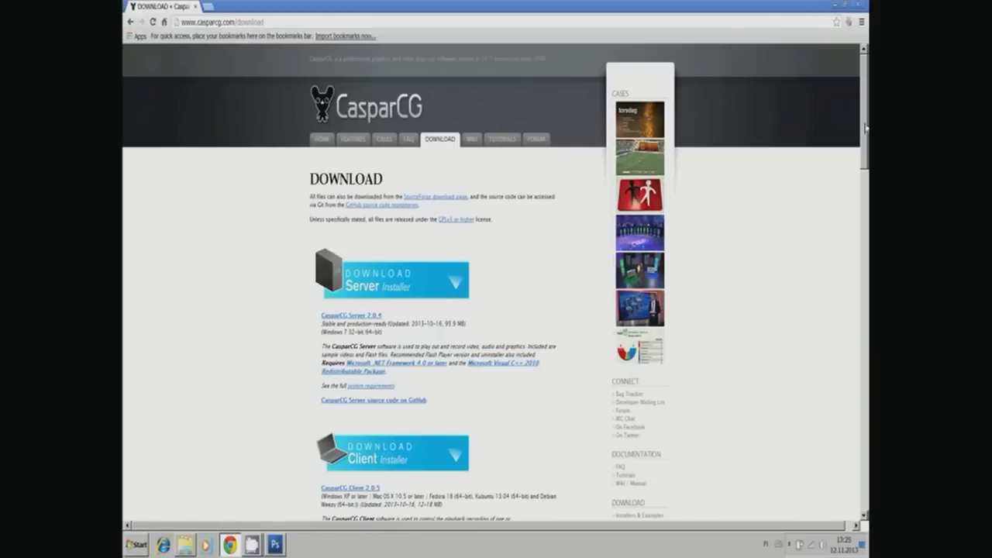
Scroll down to the CasparCG Client 2.0.5 and Flash Template Example Pack 1 downloads.
scroll(865, 127, "down", 3)
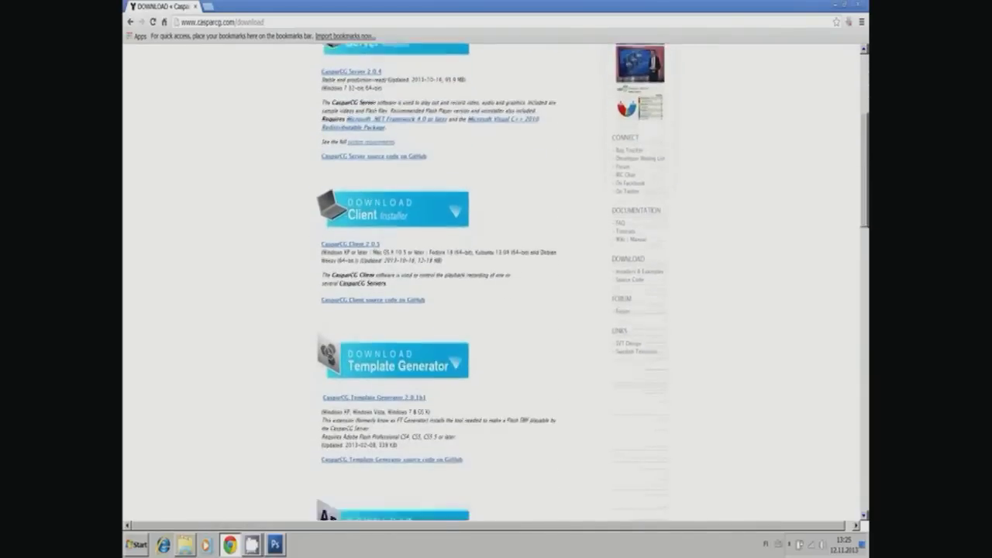
scroll(833, 198, "down", 1)
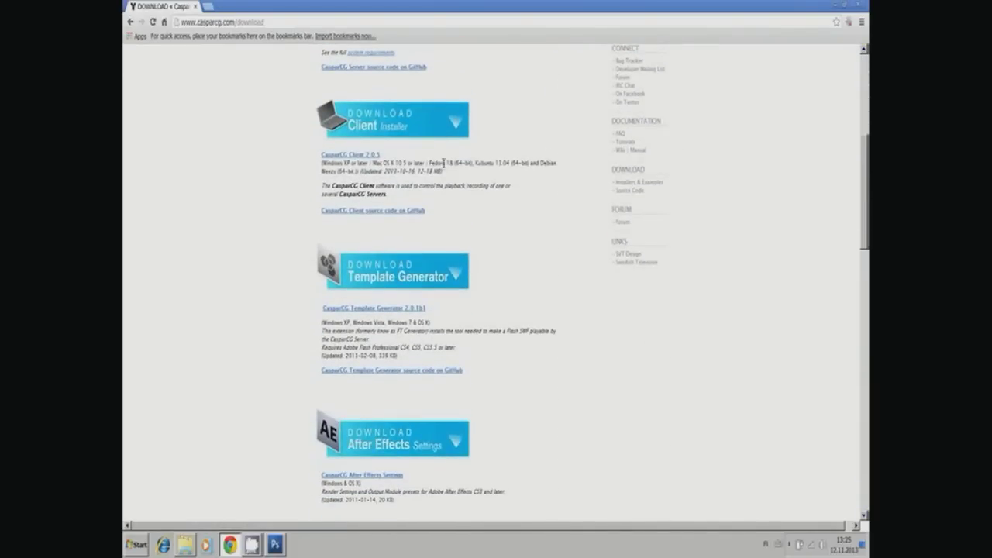
left_click_drag(319, 154, 381, 155)
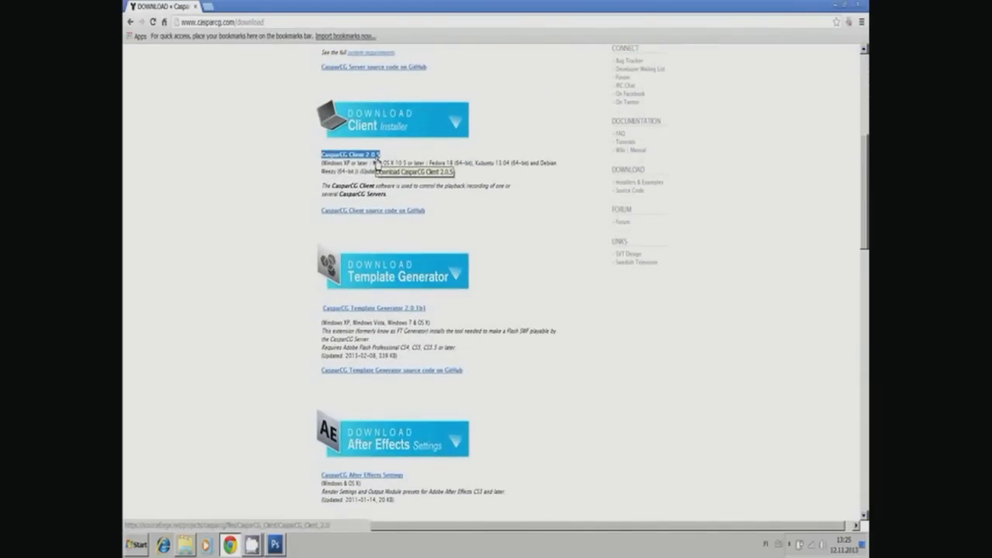
left_click_drag(865, 216, 866, 281)
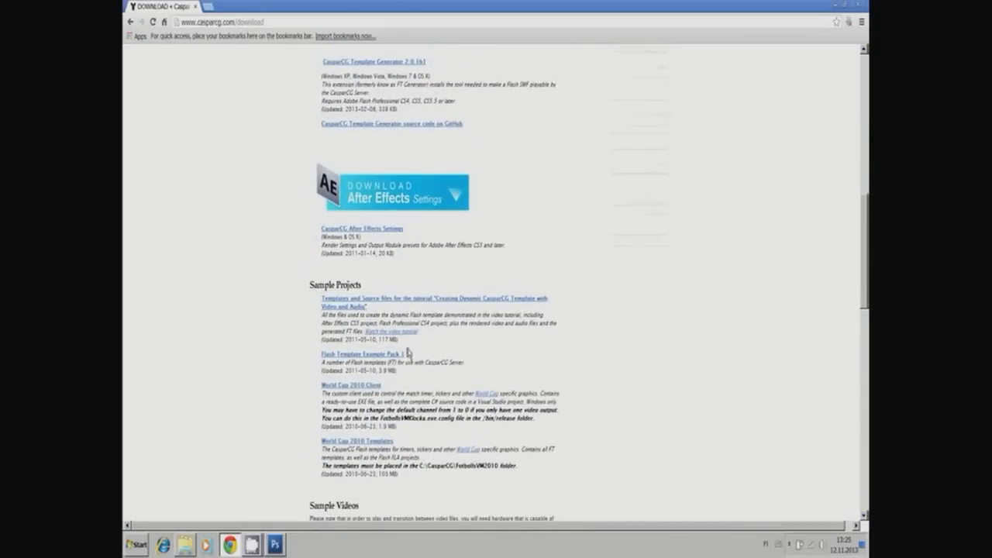
left_click_drag(407, 351, 320, 354)
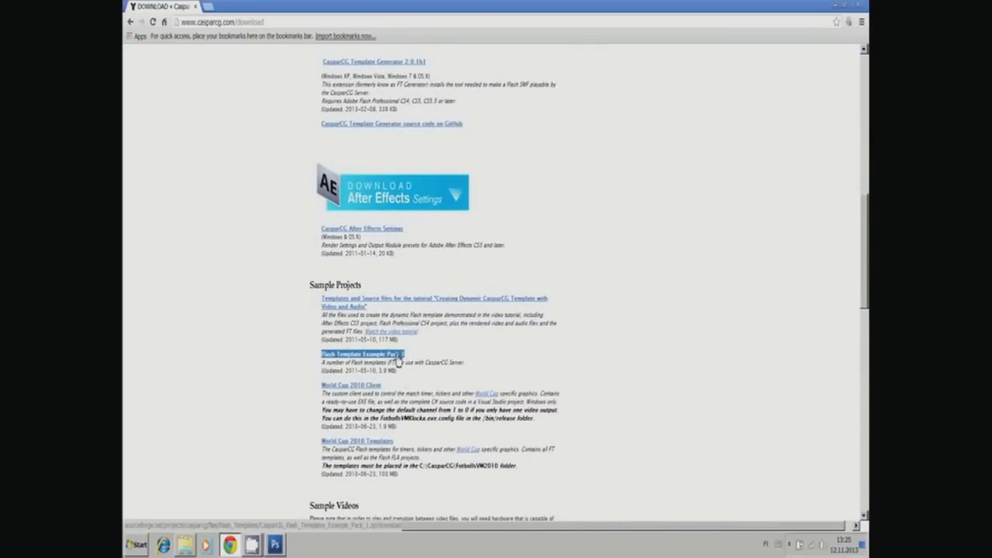
In Explorer, go to C:\CasparCG Server 2.0.4, check Flash Player Installation, then open Server.
left_click(336, 460)
left_click(184, 545)
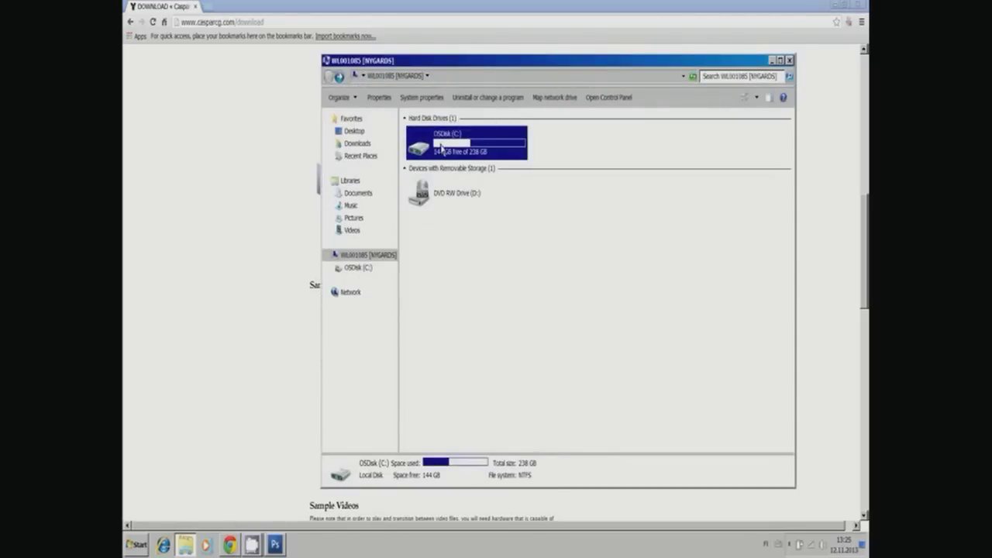
double_click(441, 148)
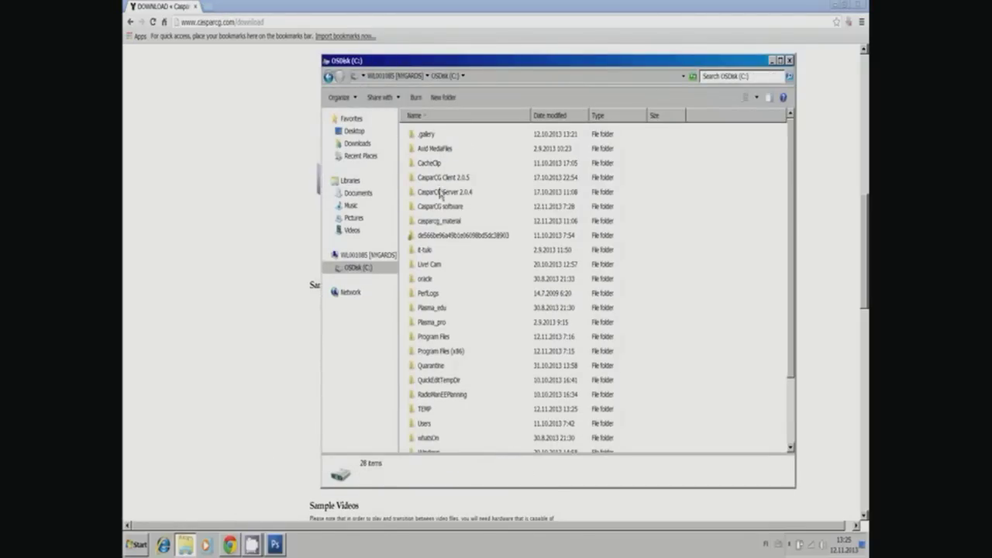
left_click(441, 193)
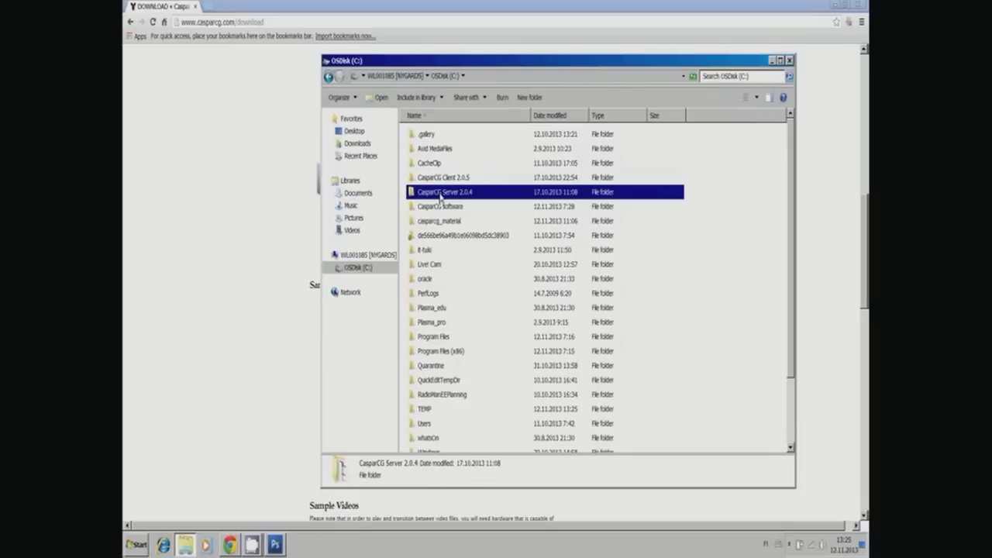
double_click(441, 194)
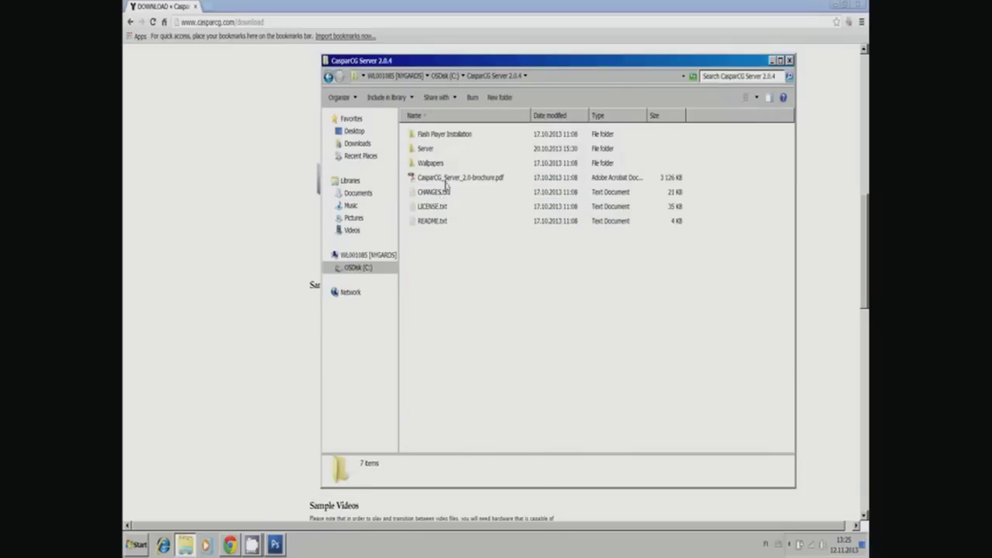
left_click(446, 138)
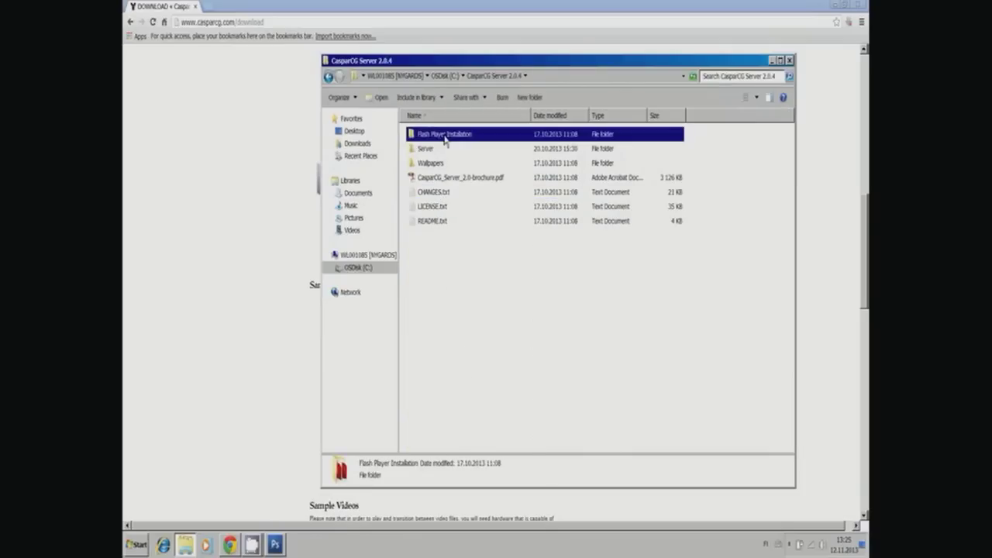
double_click(445, 138)
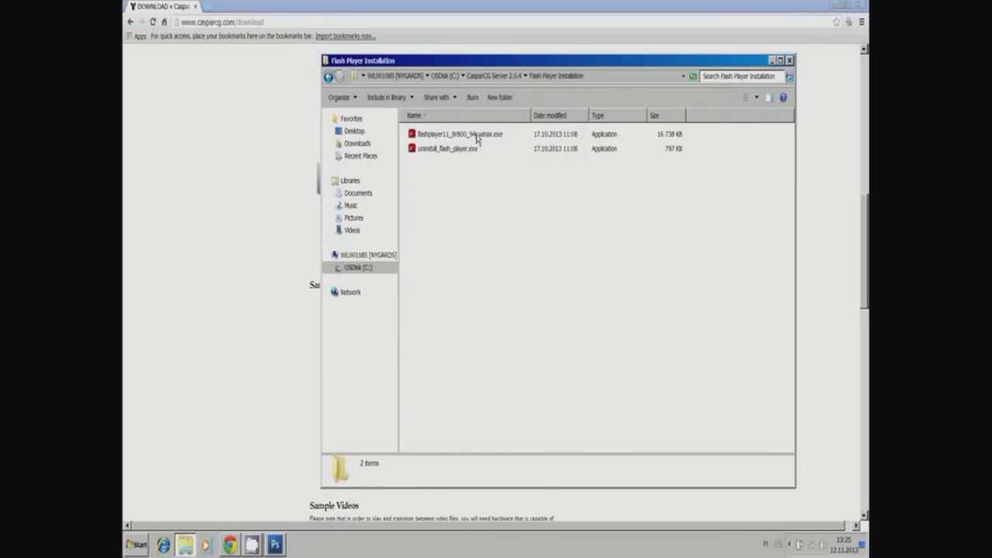
left_click(329, 77)
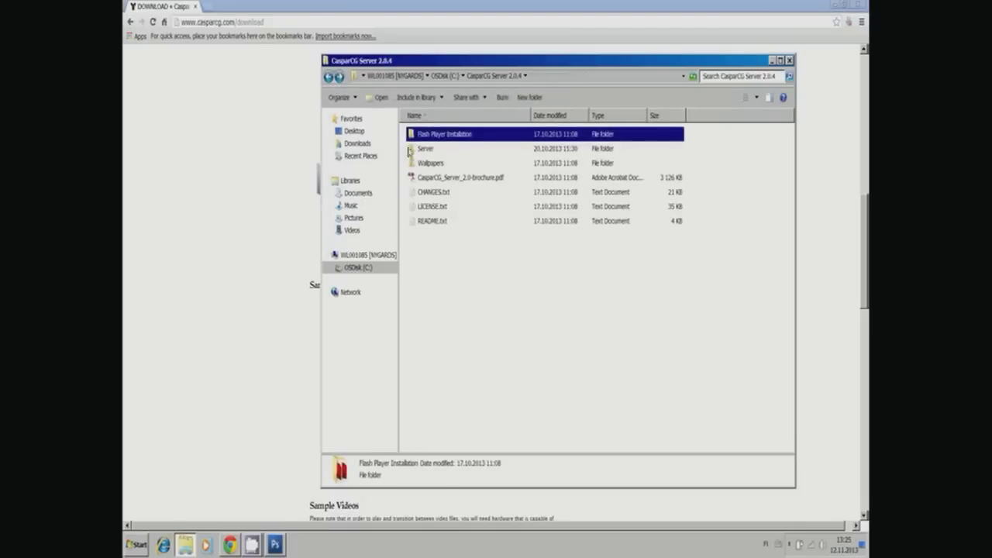
double_click(424, 151)
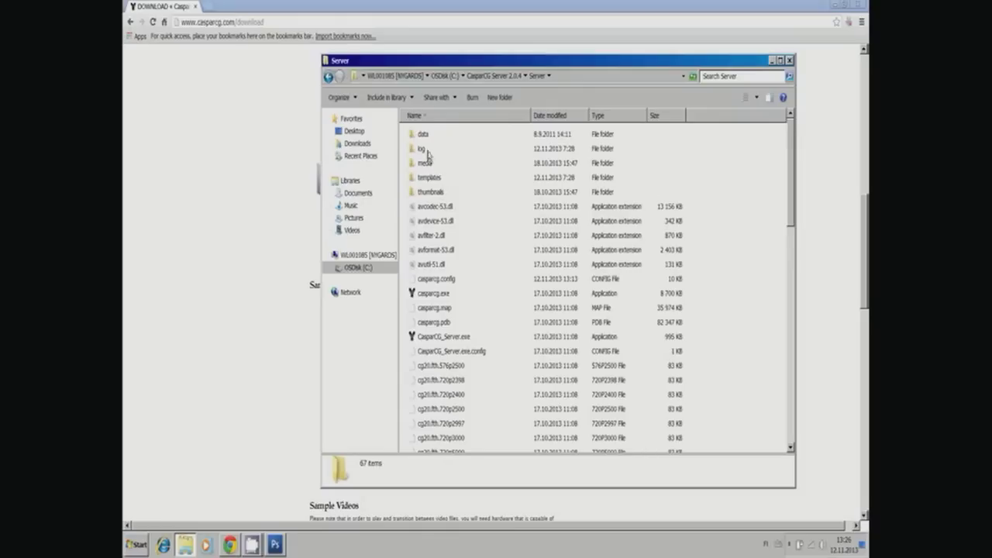
Run CasparCG_Server.exe from the Server folder to start CasparCG Frontend 2.0.4.
left_click(452, 337)
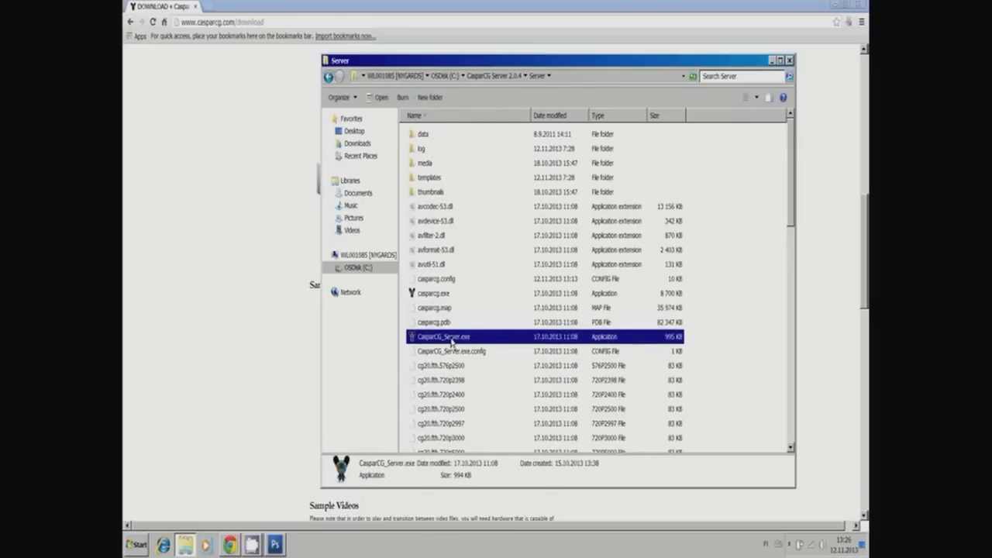
right_click(451, 340)
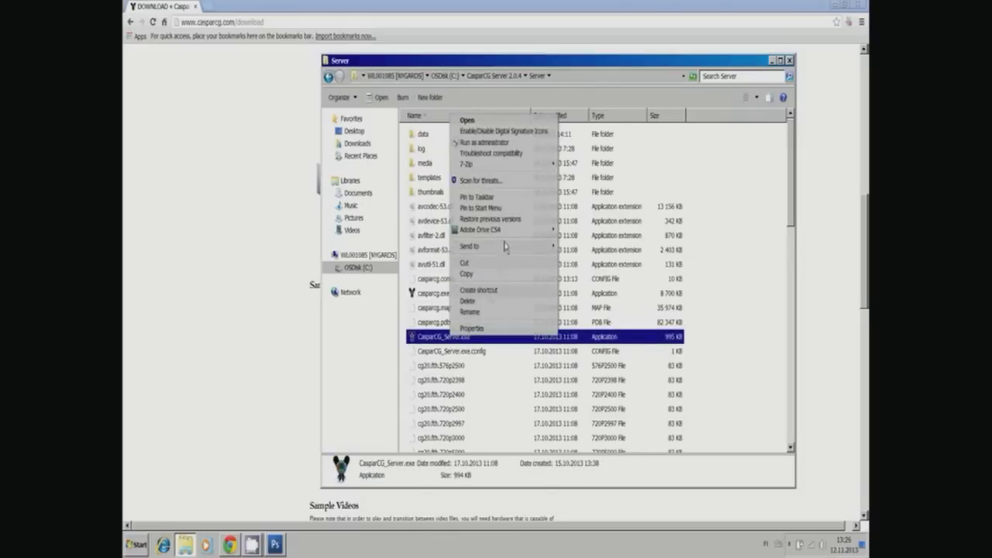
mouse_move(506, 251)
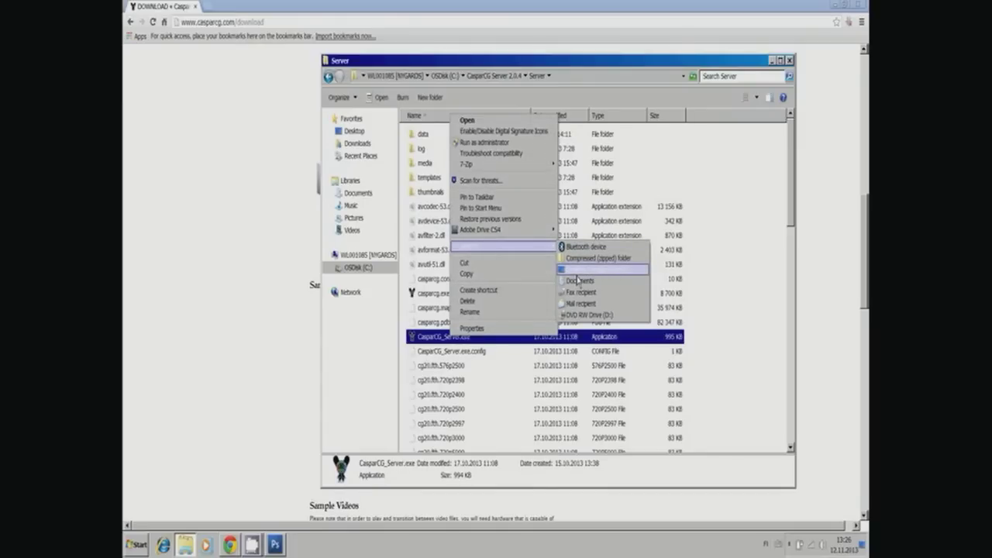
left_click(686, 224)
left_click_drag(687, 222, 446, 346)
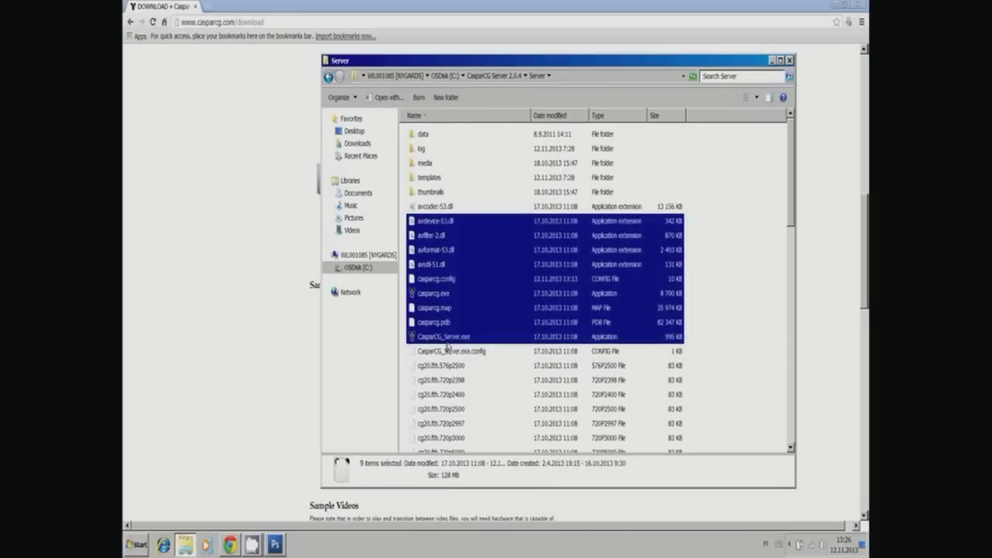
left_click(440, 342)
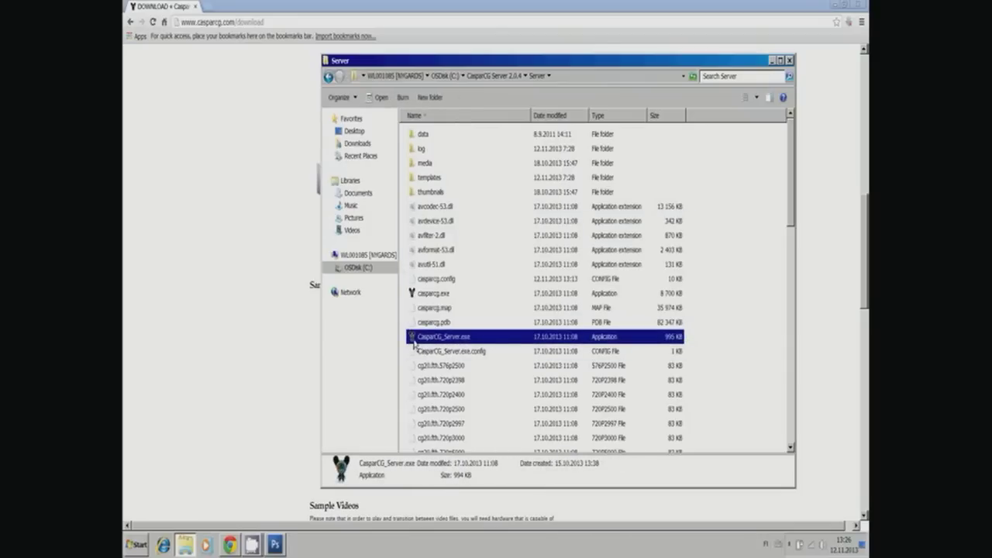
double_click(414, 343)
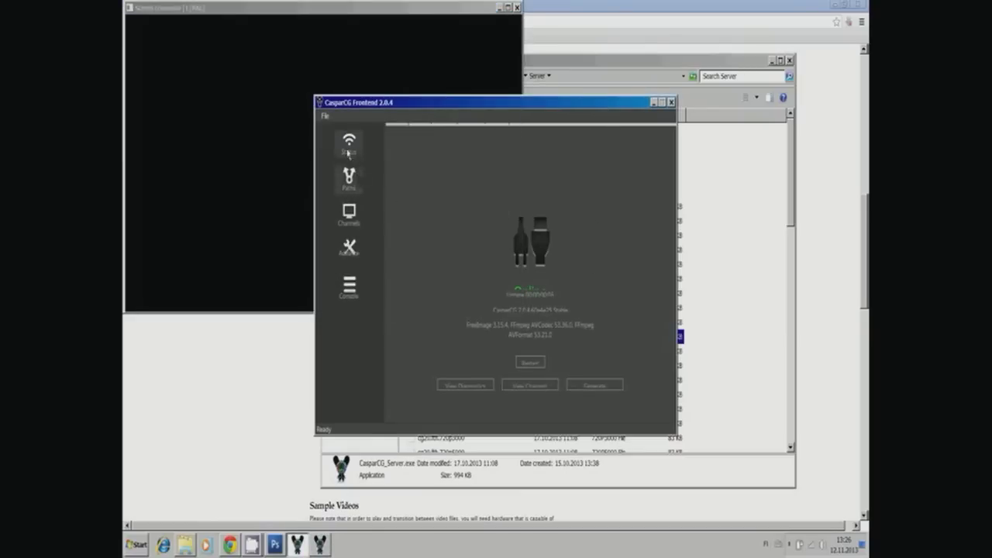
On the Paths page, browse for a server path folder in C:\casparcg_material.
left_click(349, 180)
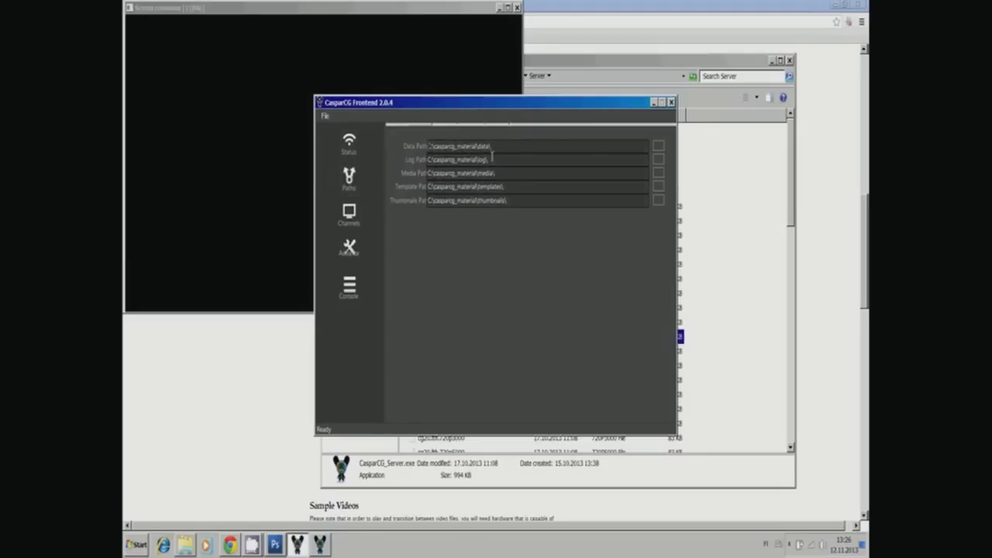
left_click(658, 147)
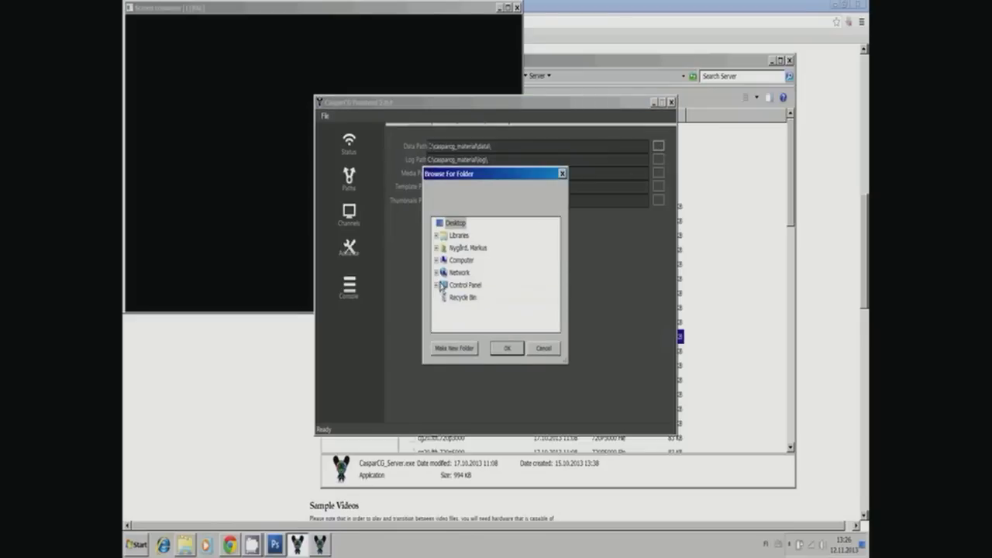
left_click(437, 260)
left_click(446, 272)
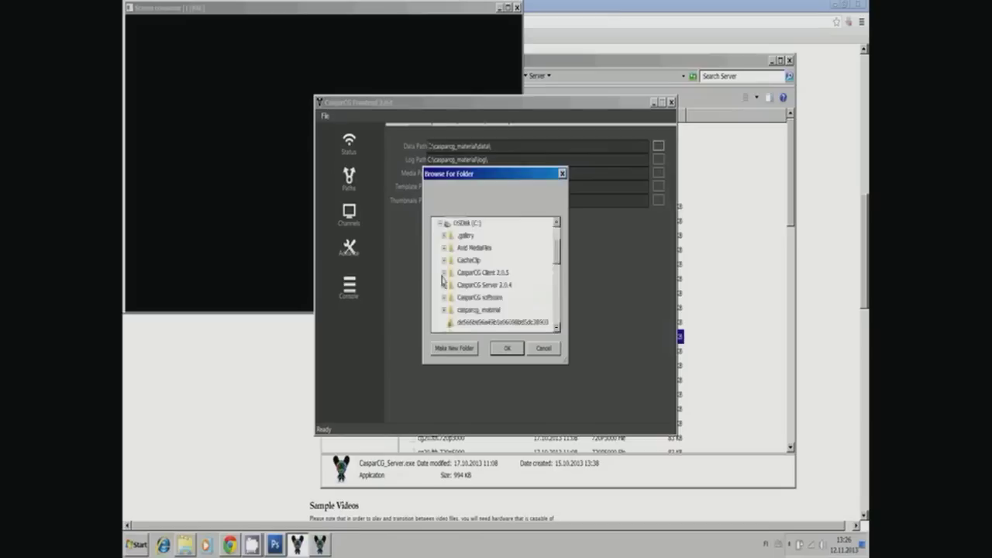
left_click(474, 312)
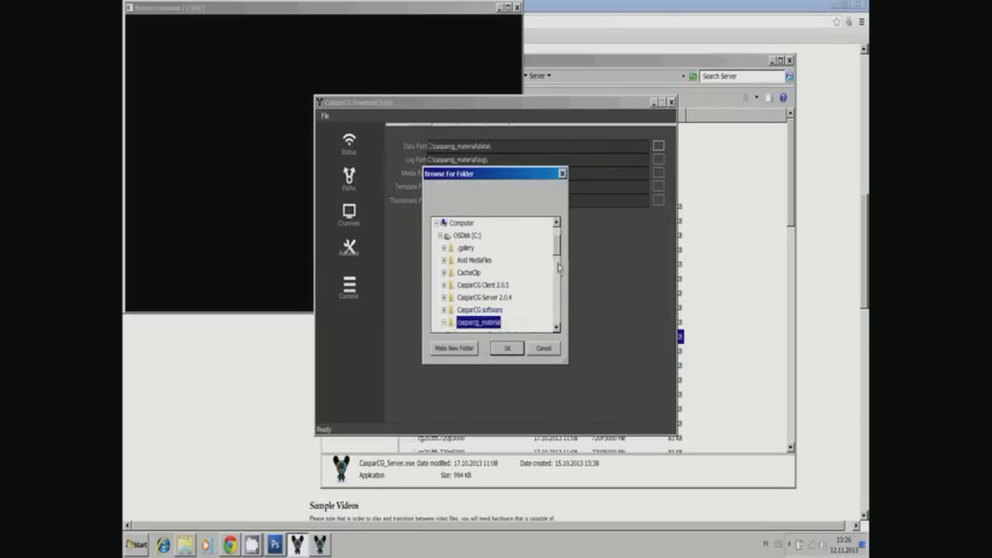
left_click_drag(558, 267, 560, 280)
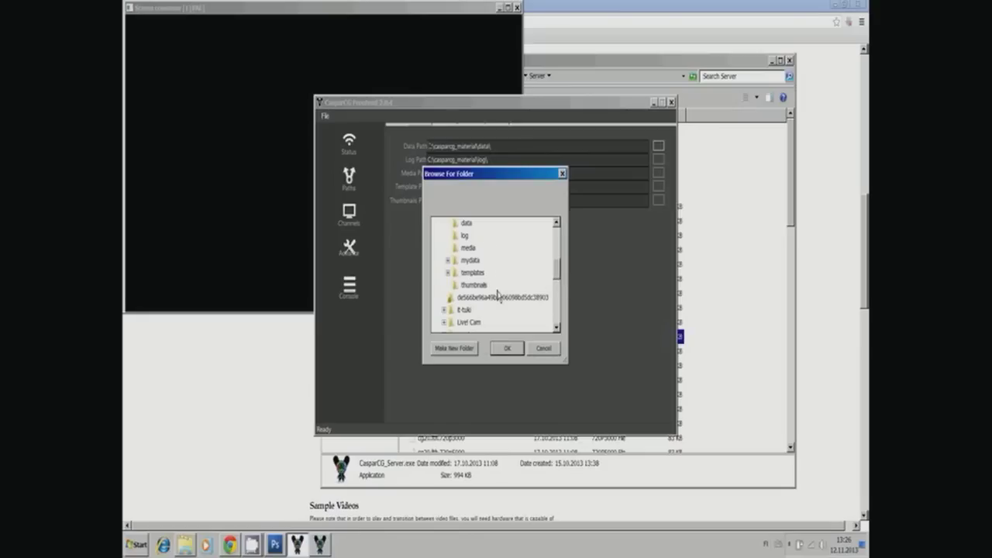
Confirm the media folder, making C:\casparcg_material\media\ the Media Path.
left_click(508, 349)
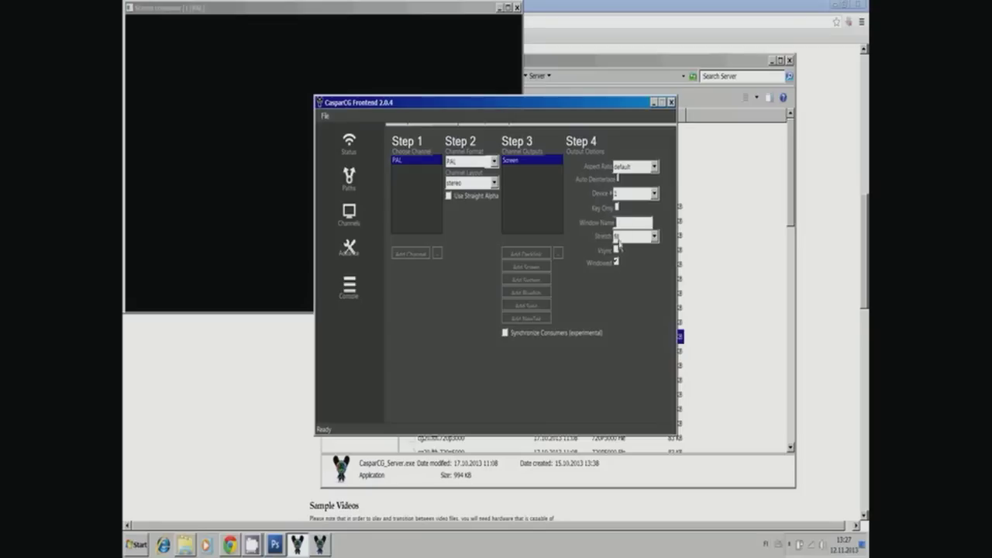
Add a second channel in 1080i5000 format with a Decklink output.
left_click(423, 256)
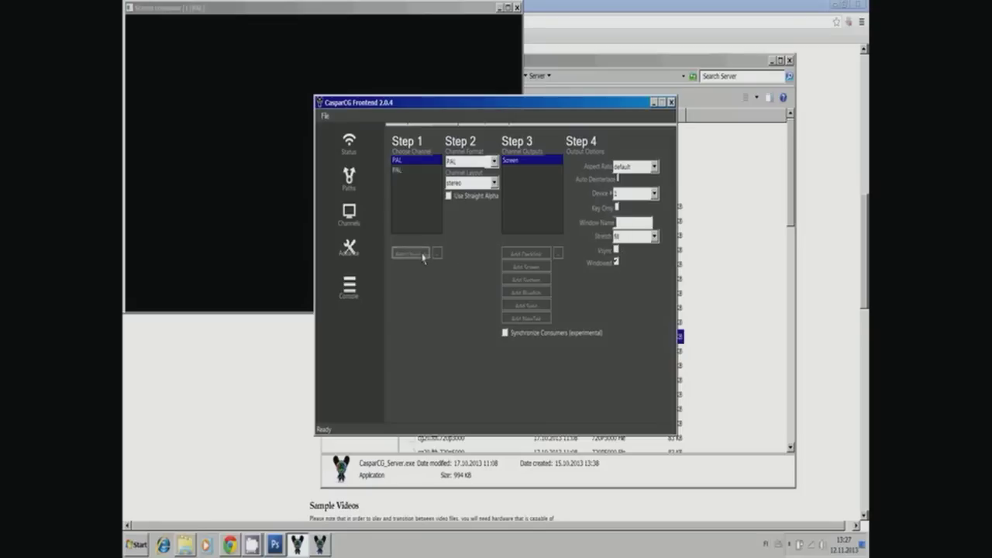
left_click(414, 170)
left_click(488, 165)
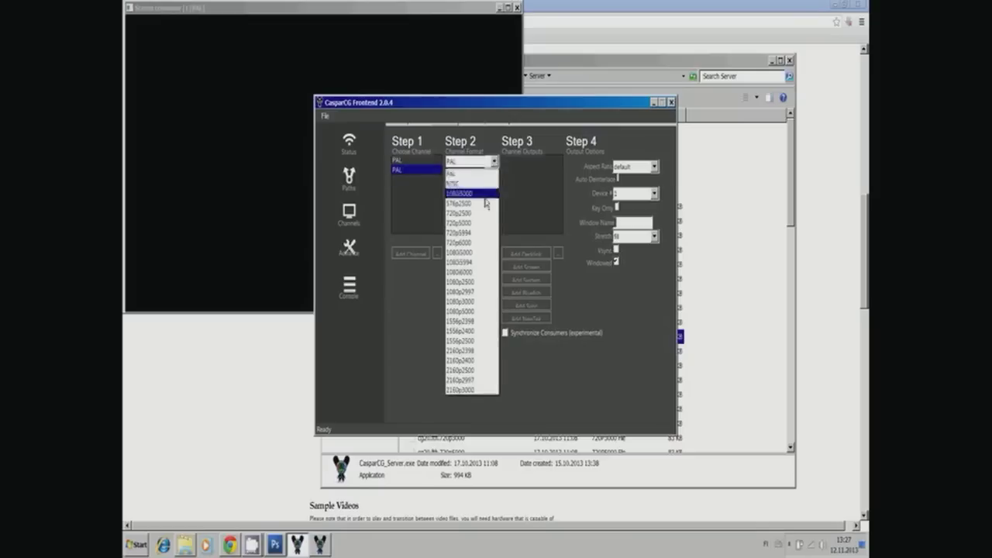
left_click(485, 200)
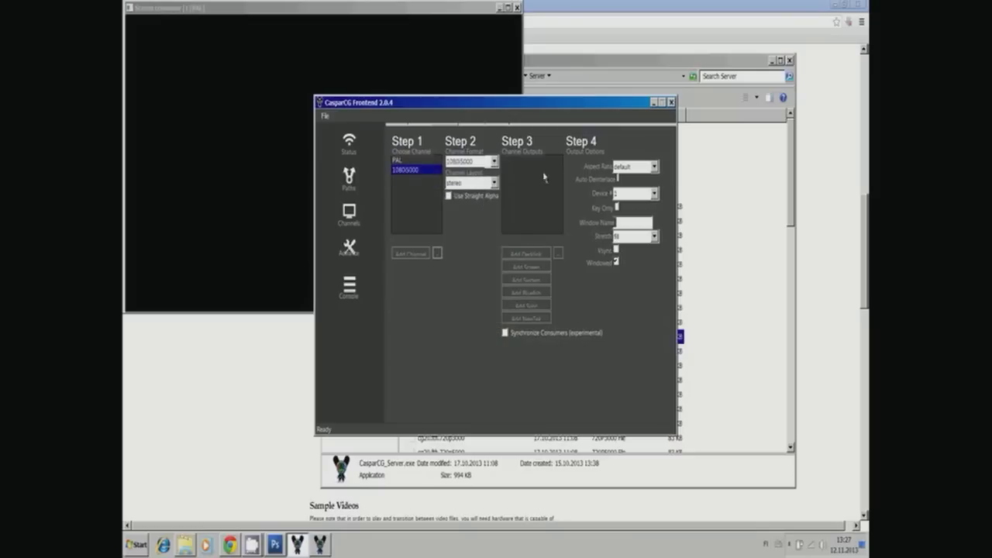
left_click(535, 258)
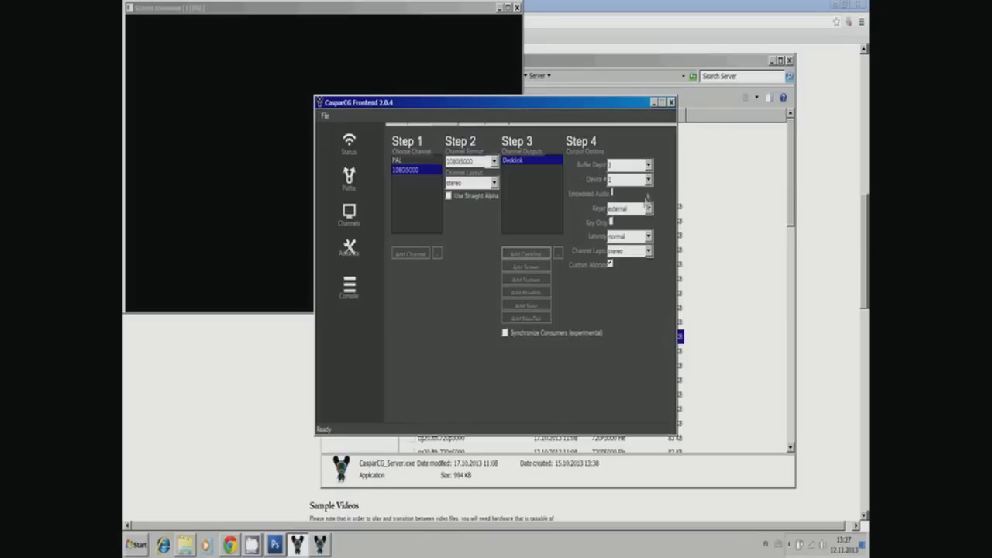
Set the Decklink buffer depth to 5, then remove the 1080i5000 channel.
left_click(648, 167)
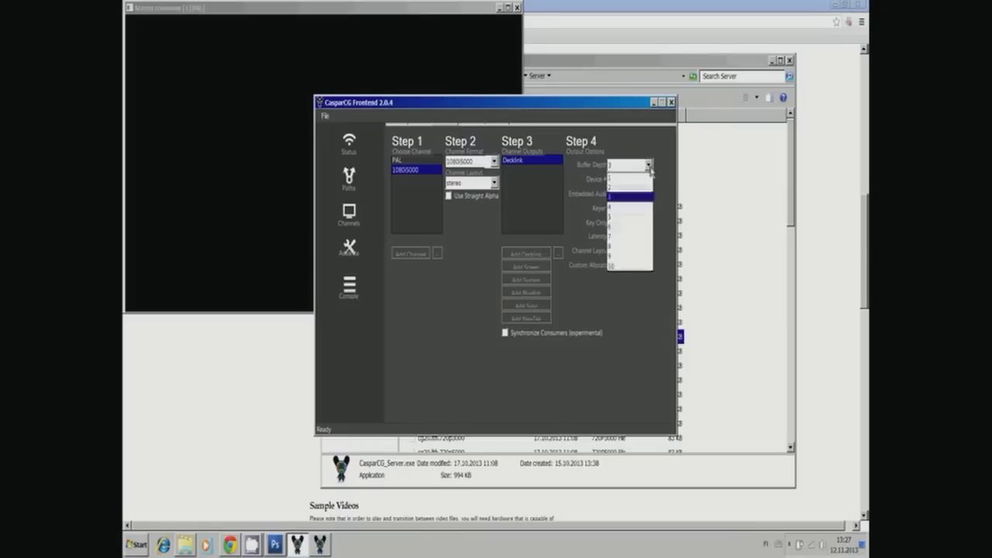
left_click(631, 216)
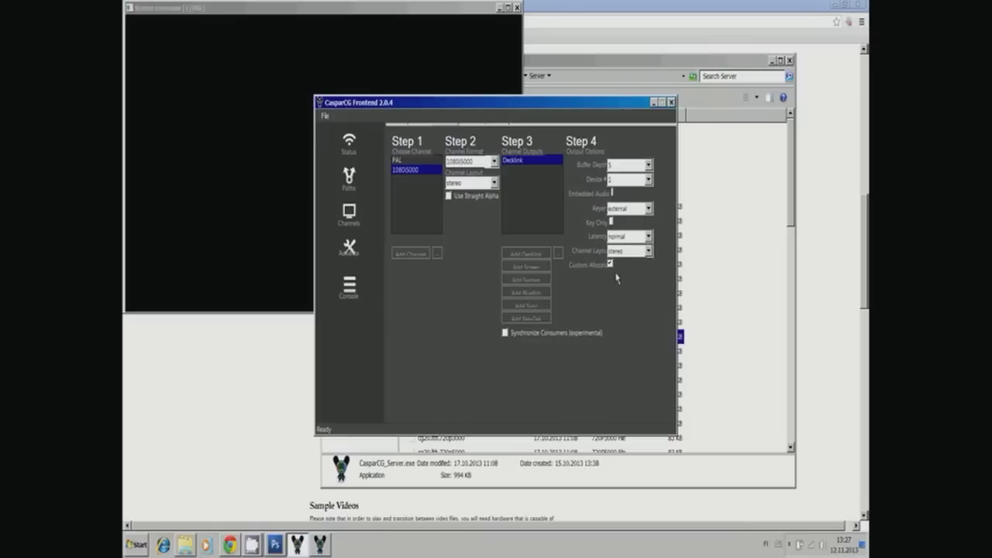
left_click(437, 258)
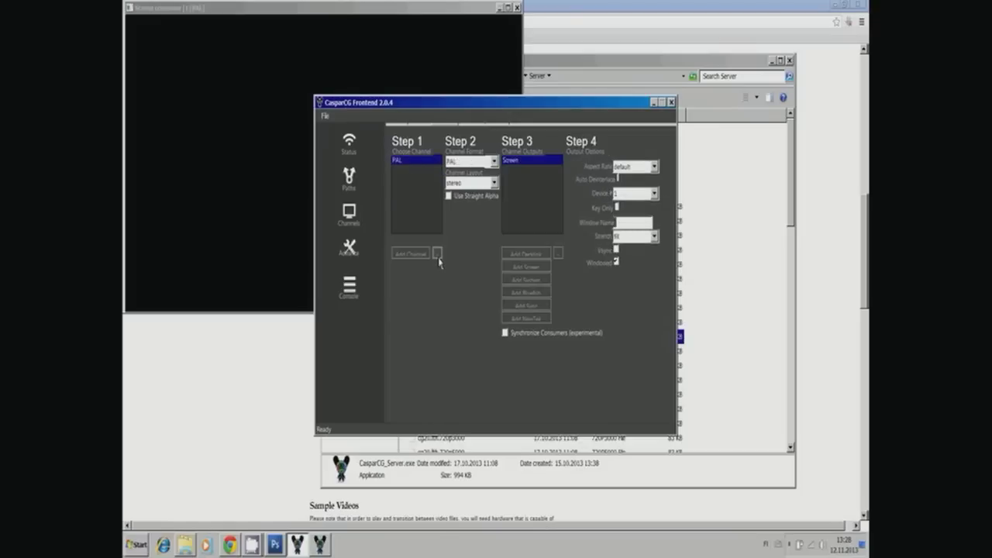
Show the server console and open C:\casparcg_material\media in Explorer to find the AMB clip.
left_click(348, 288)
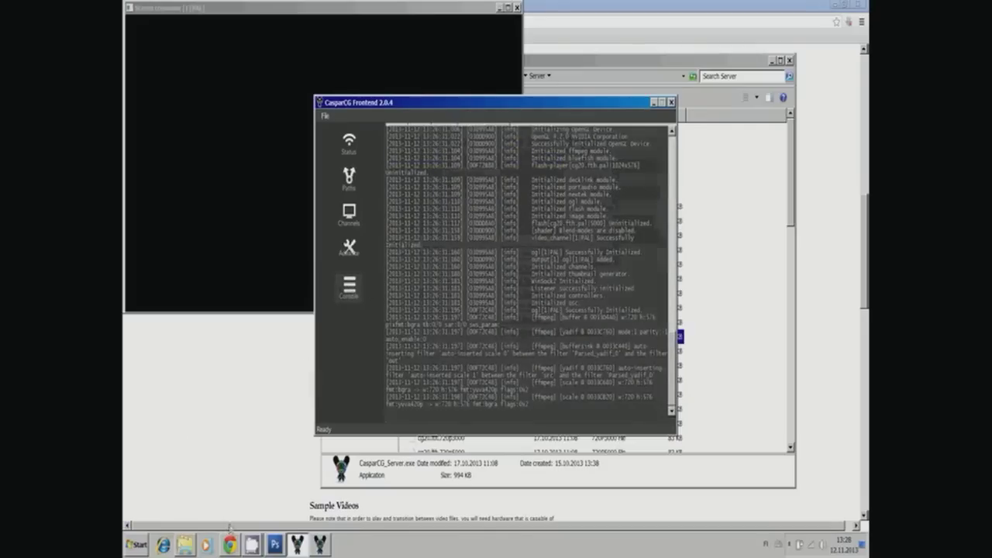
left_click(184, 545)
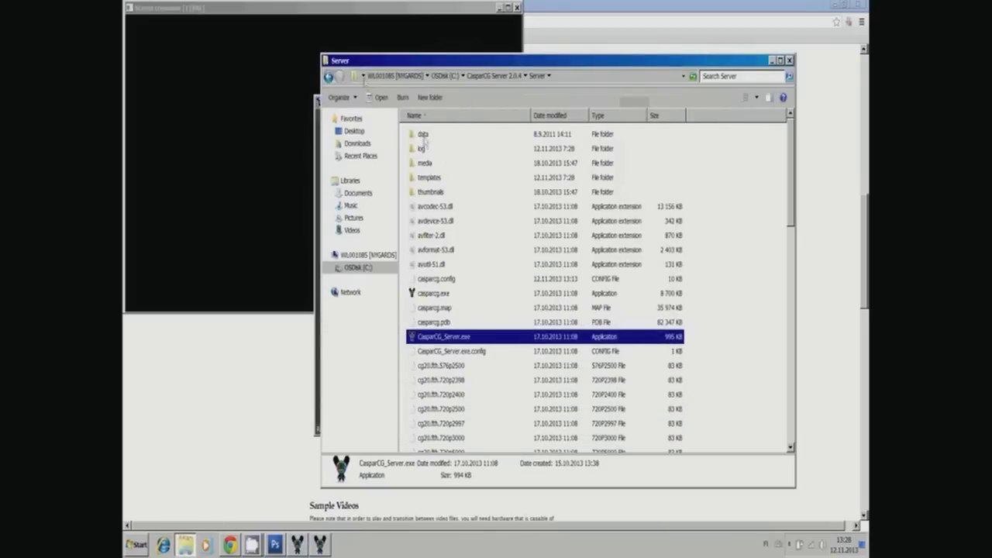
left_click(449, 76)
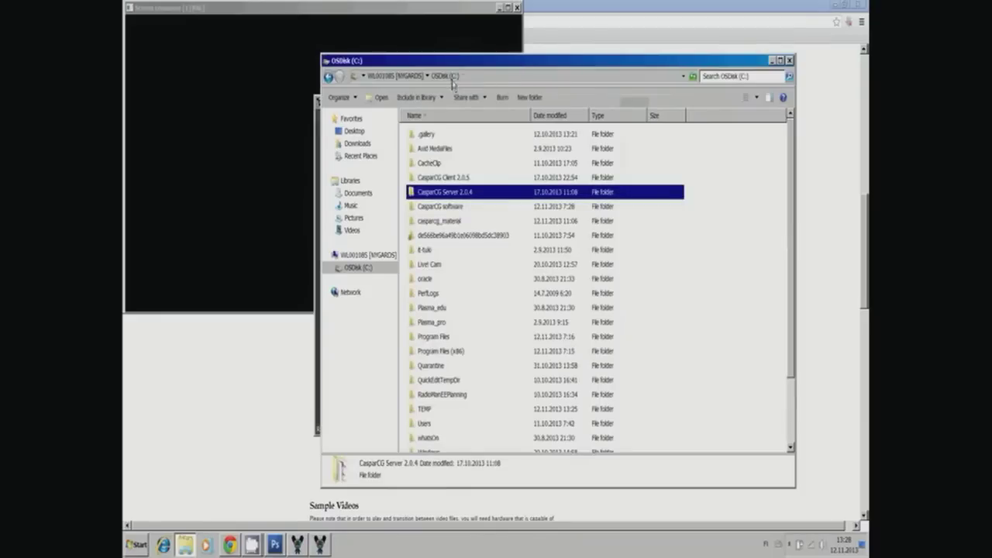
double_click(437, 224)
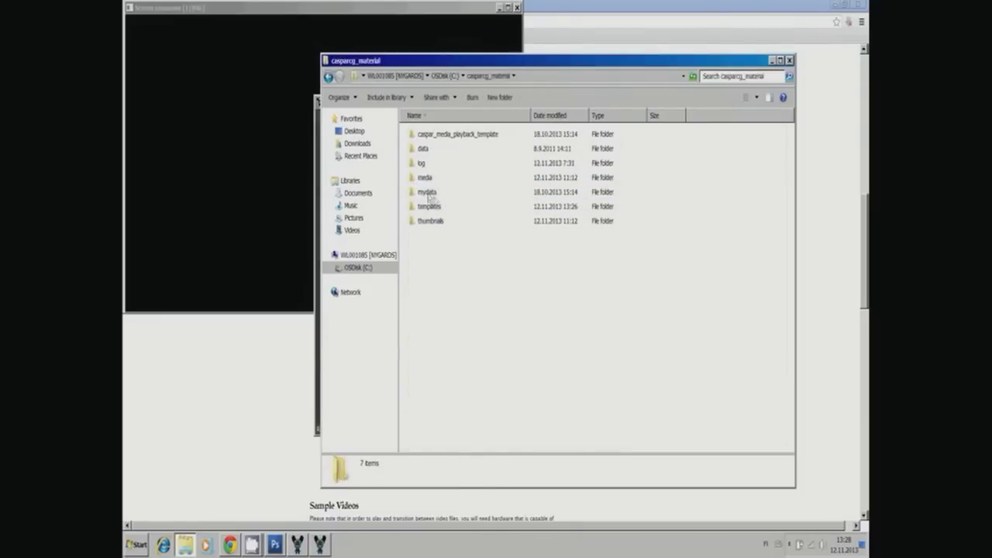
double_click(424, 178)
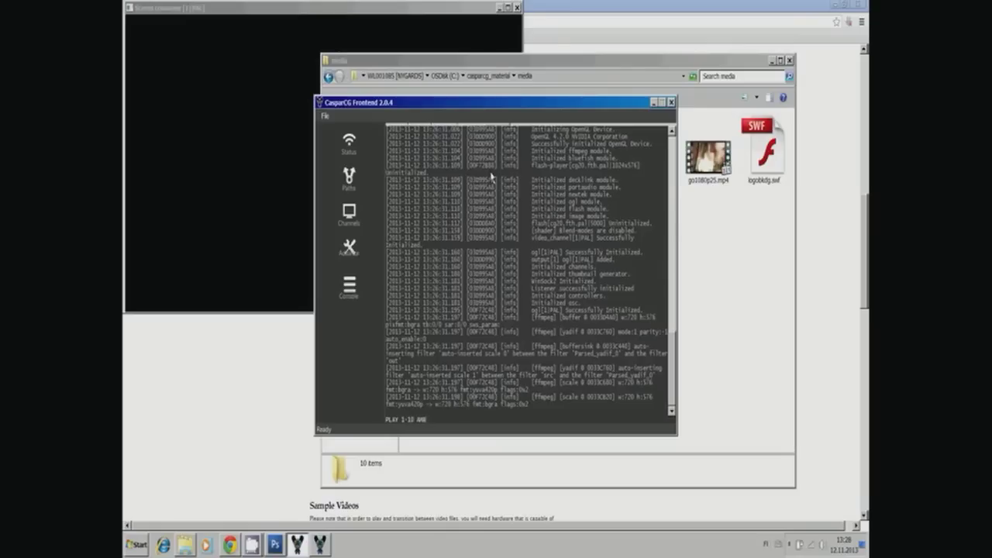
Send PLAY 1-10 AMB, watch it in the Screen consumer window, then return to the frontend.
key("Return")
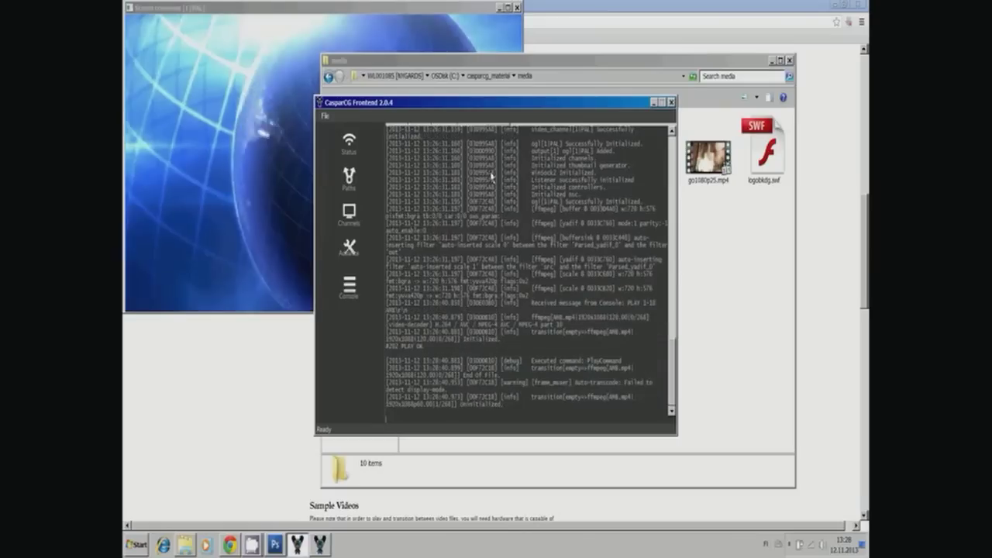
left_click(454, 16)
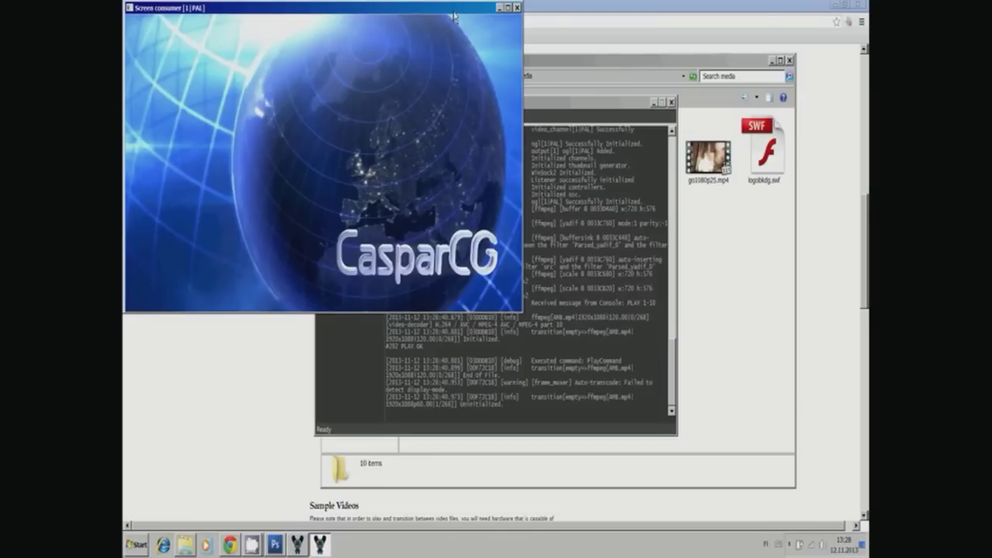
left_click(598, 110)
Show the server Status page, then run CasparCG_Client.exe from C:\CasparCG Client 2.0.5.
left_click(351, 152)
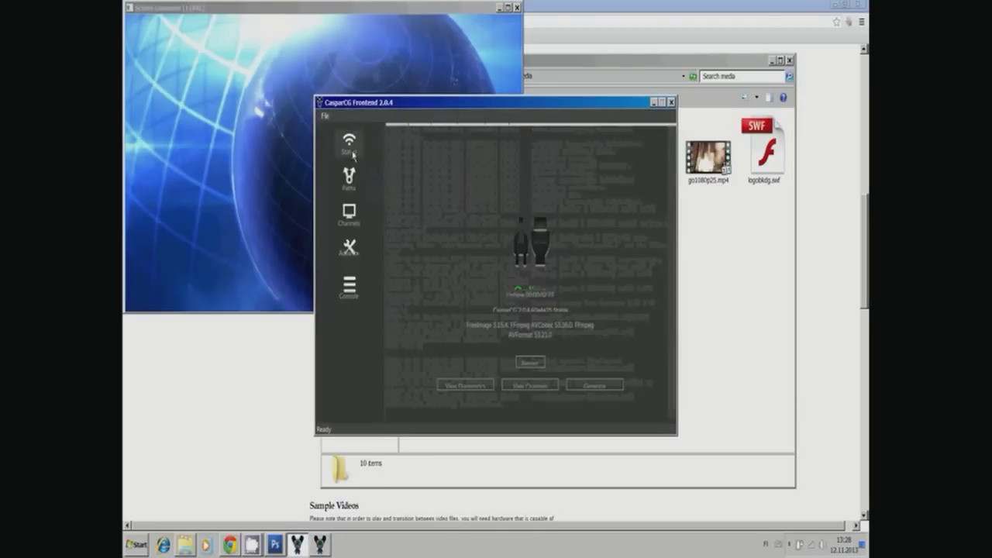
left_click(444, 474)
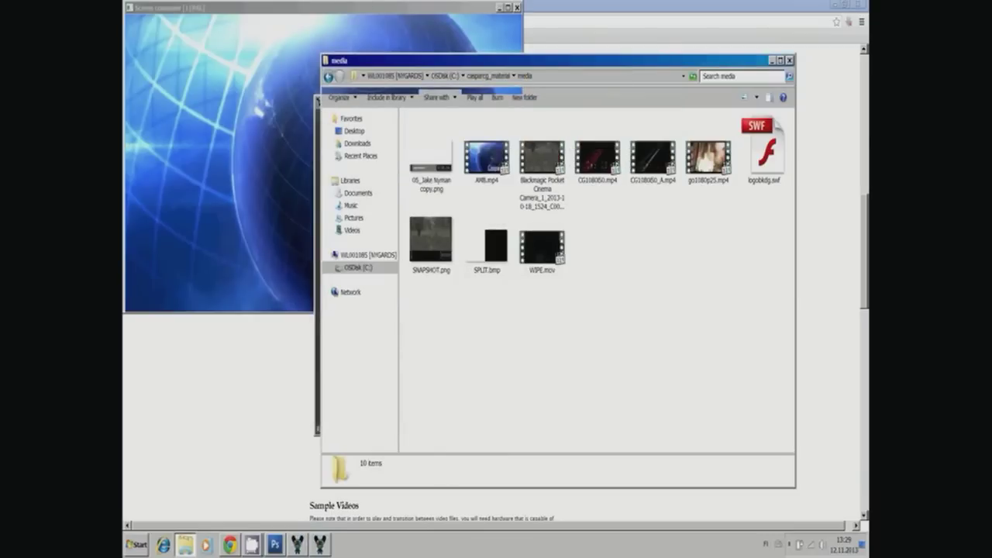
left_click(445, 76)
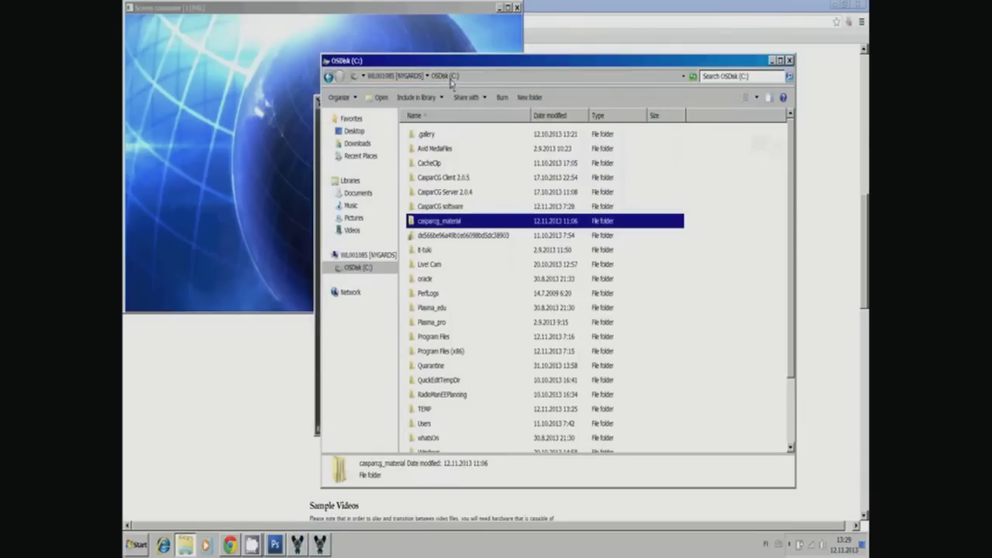
double_click(455, 181)
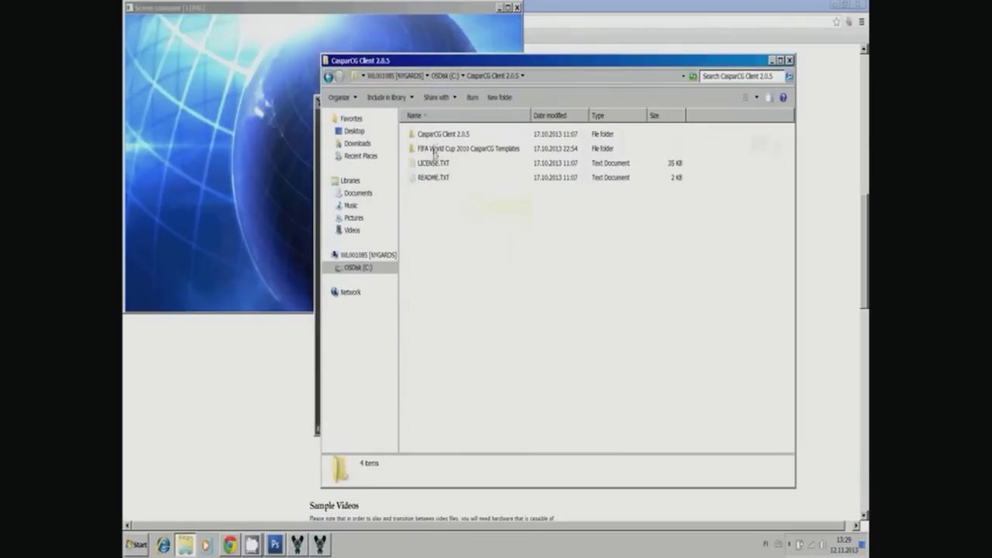
double_click(435, 135)
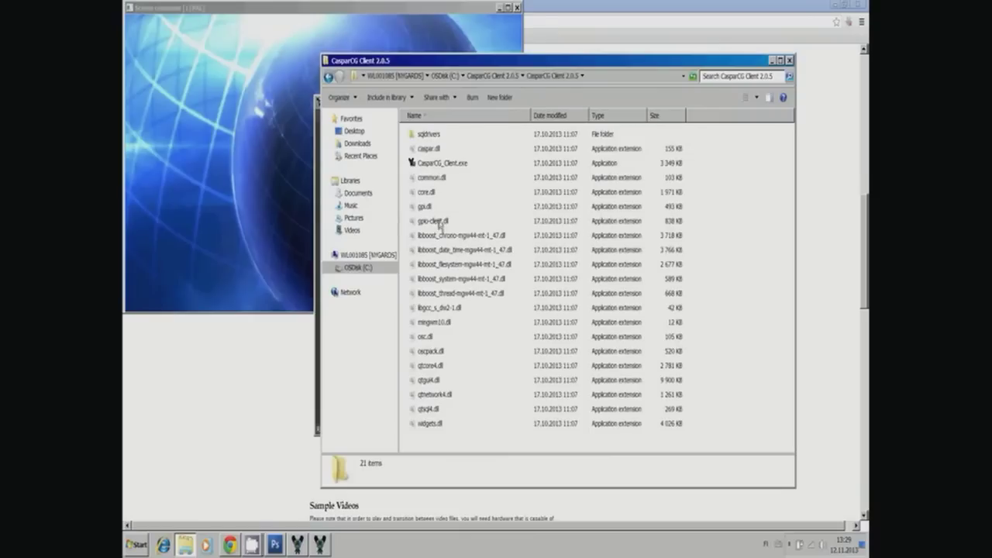
left_click(433, 164)
right_click(435, 164)
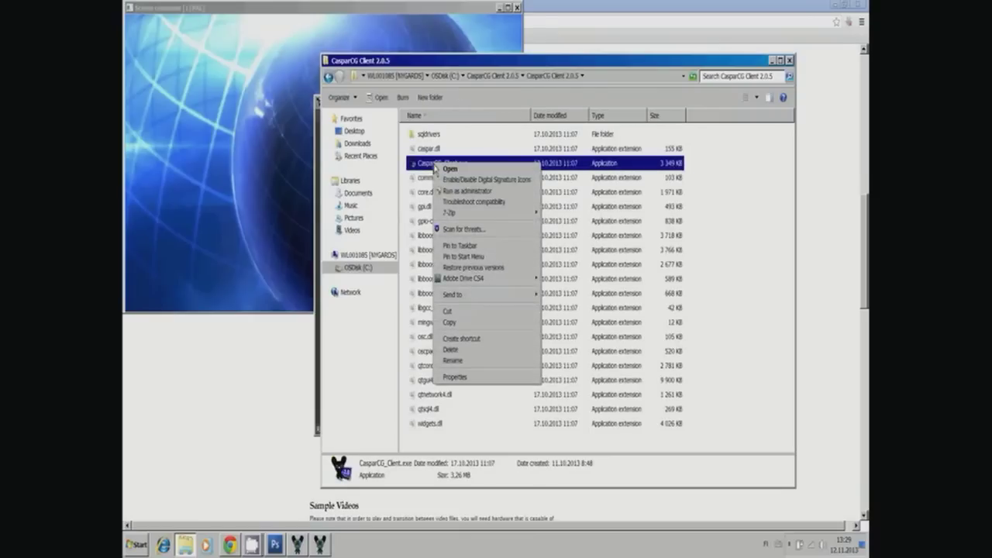
mouse_move(499, 297)
left_click(450, 168)
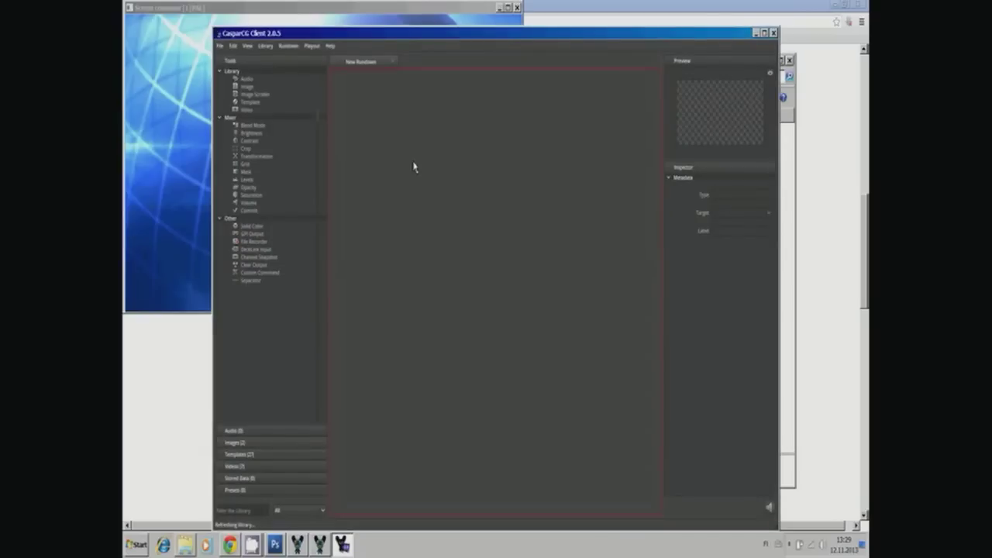
left_click(233, 46)
left_click(241, 62)
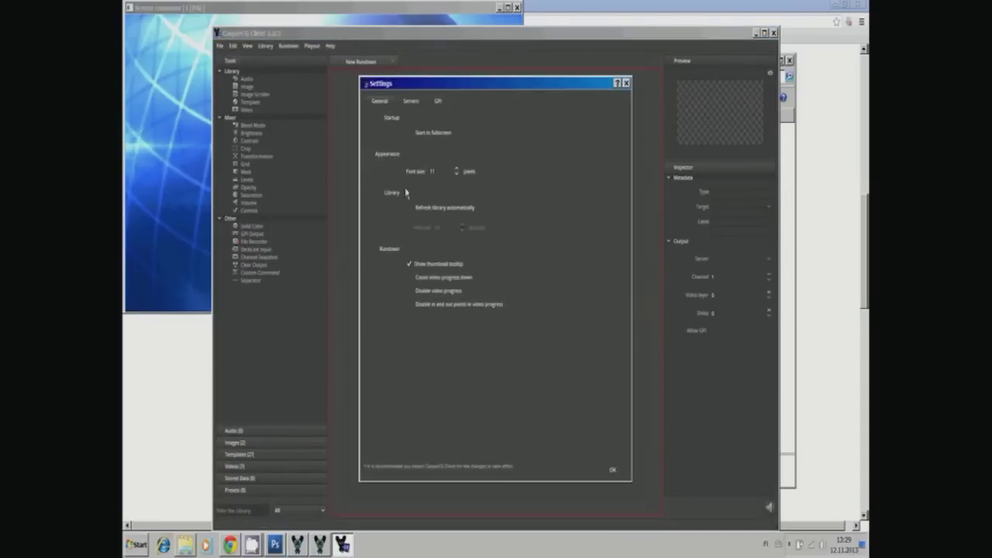
left_click(411, 101)
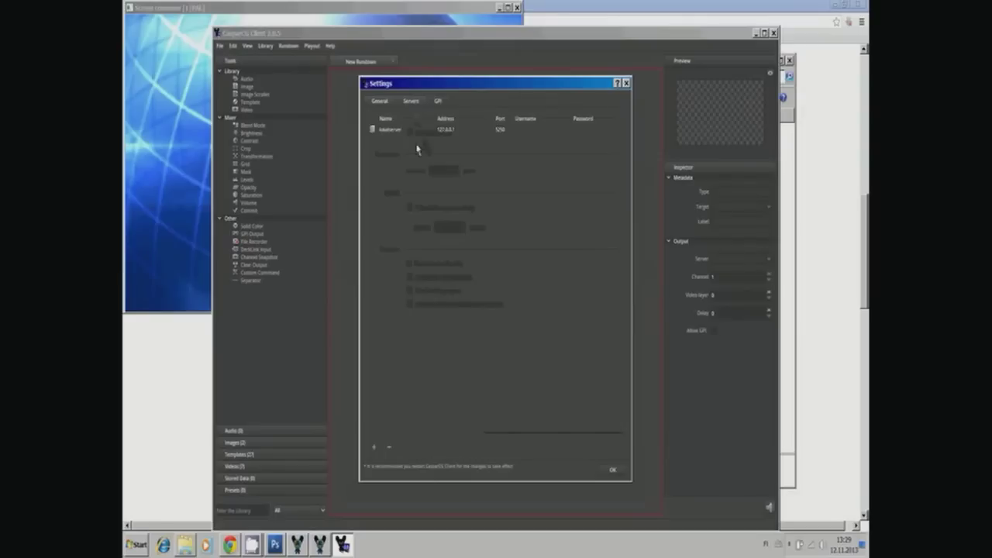
left_click(374, 450)
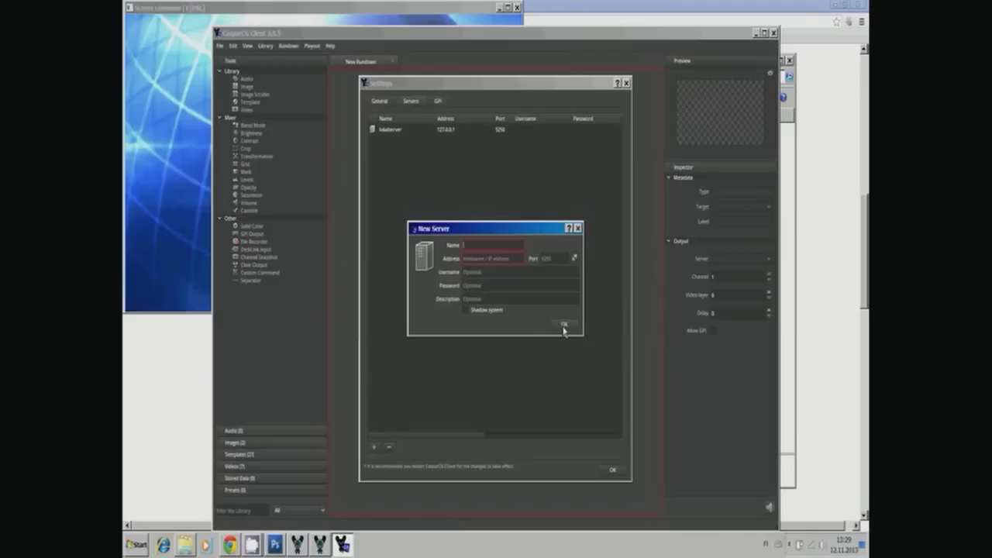
left_click(577, 229)
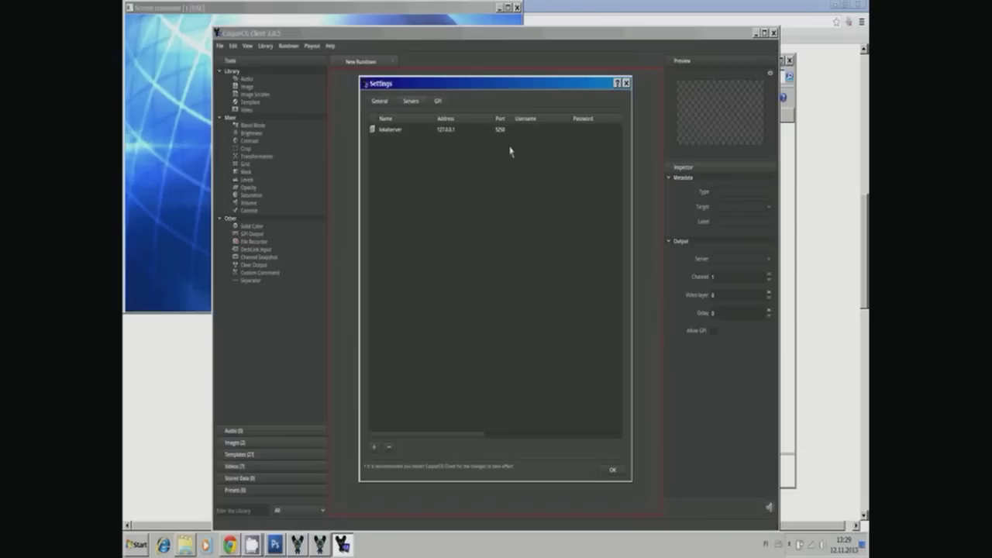
left_click(612, 470)
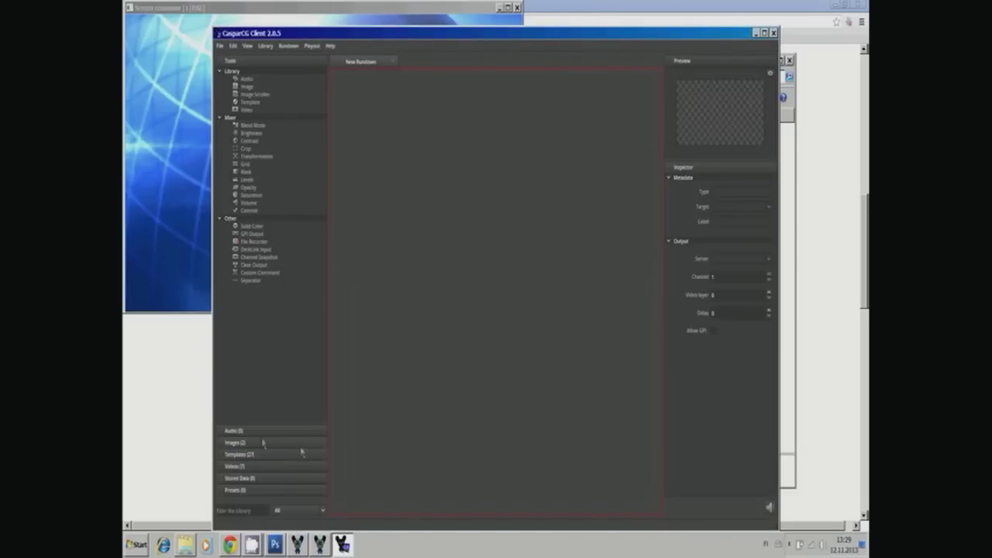
Drag AMB from the Videos library into the rundown and play it on channel 1, layer 10.
left_click(244, 469)
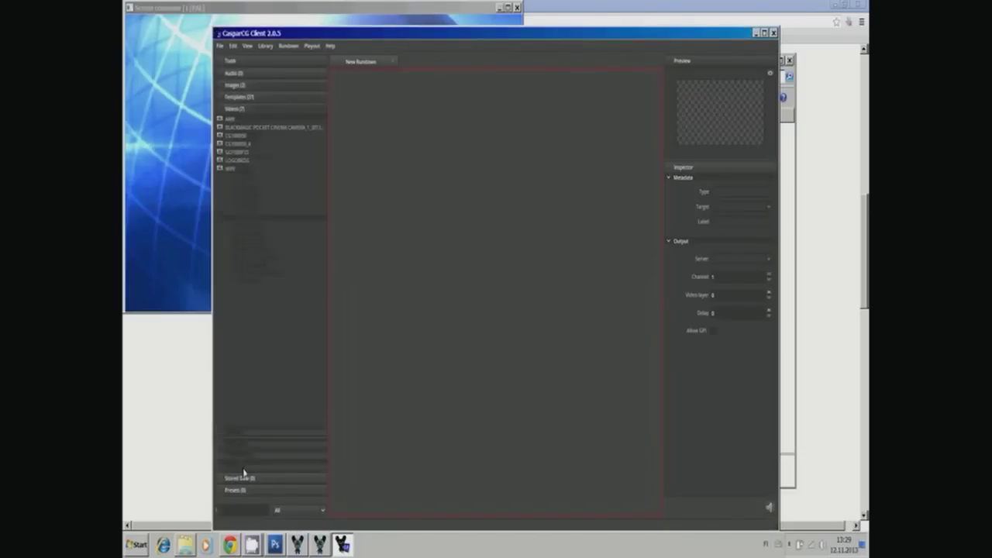
left_click(234, 121)
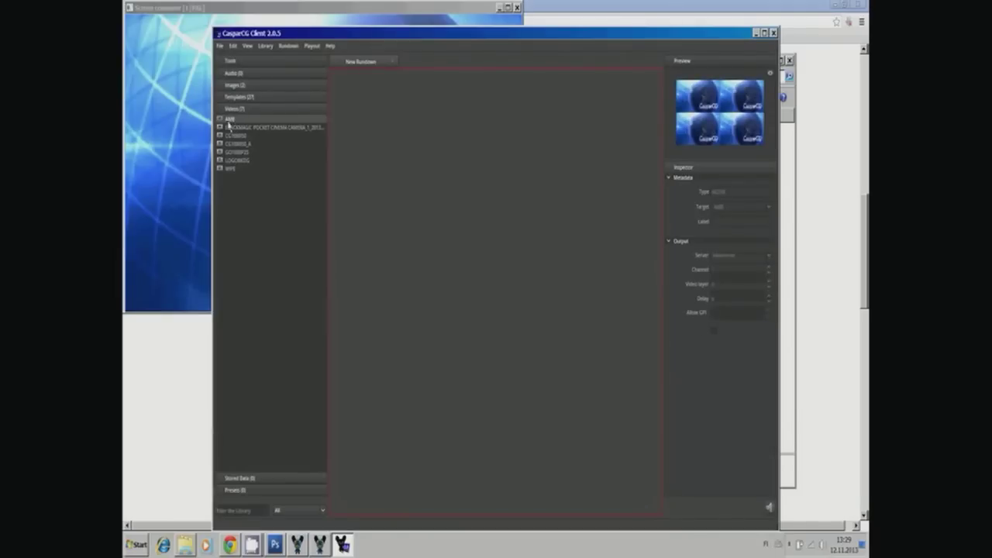
left_click_drag(228, 122, 428, 128)
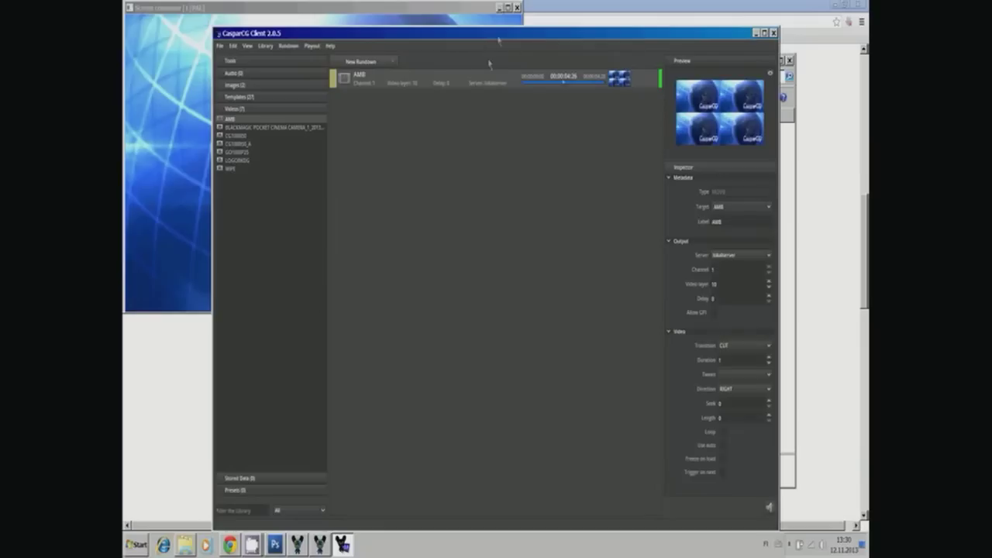
right_click(314, 55)
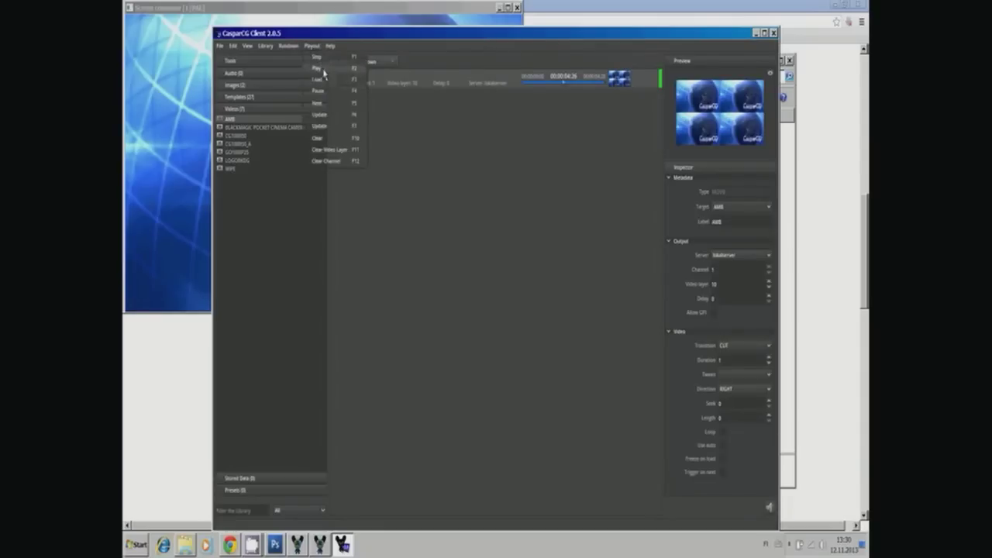
left_click(324, 73)
left_click(312, 10)
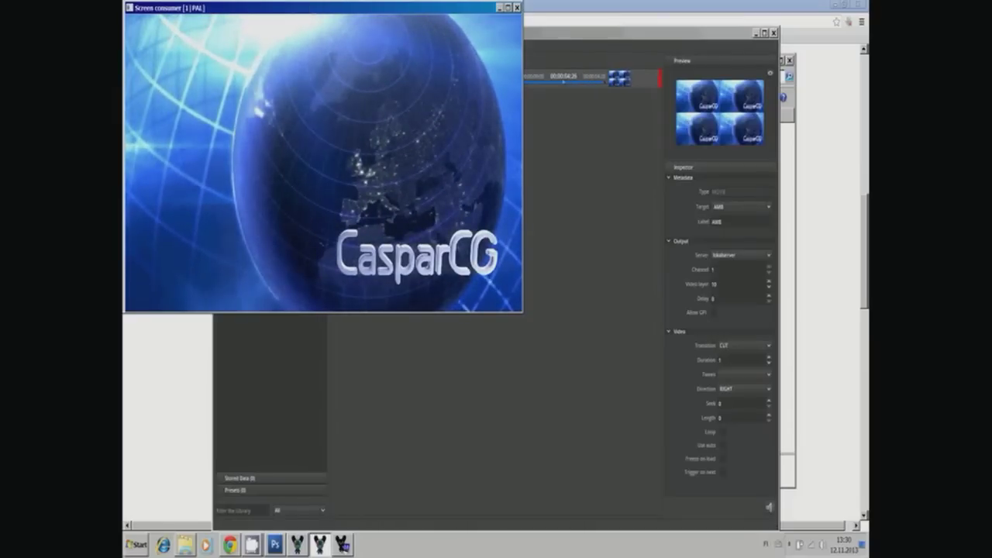
Add the example Flash template from the library's templates to the rundown.
left_click(724, 434)
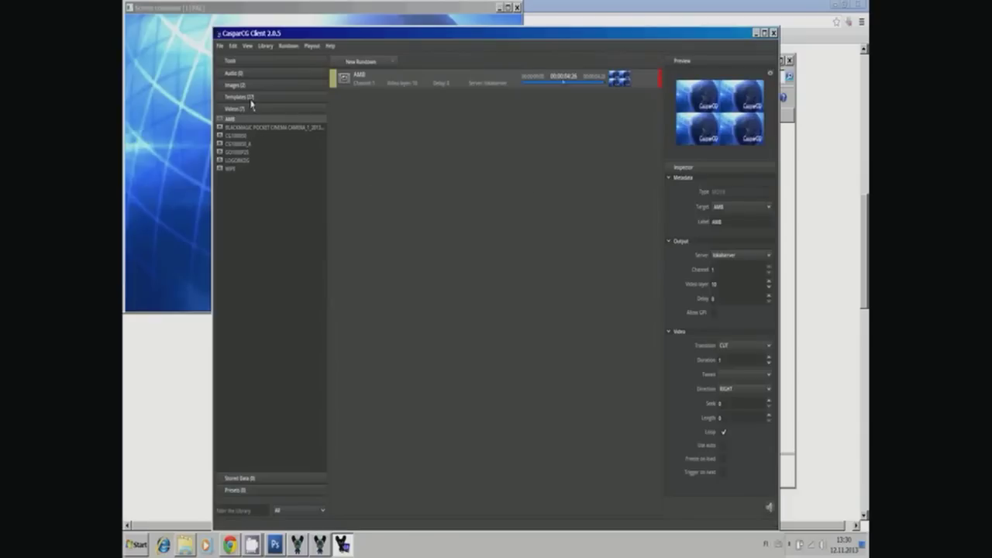
left_click(250, 98)
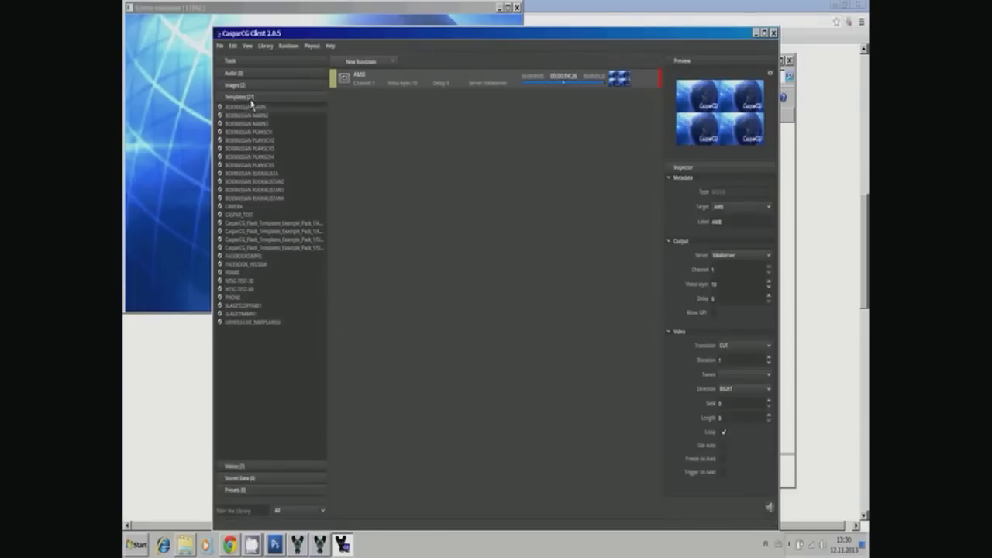
double_click(296, 231)
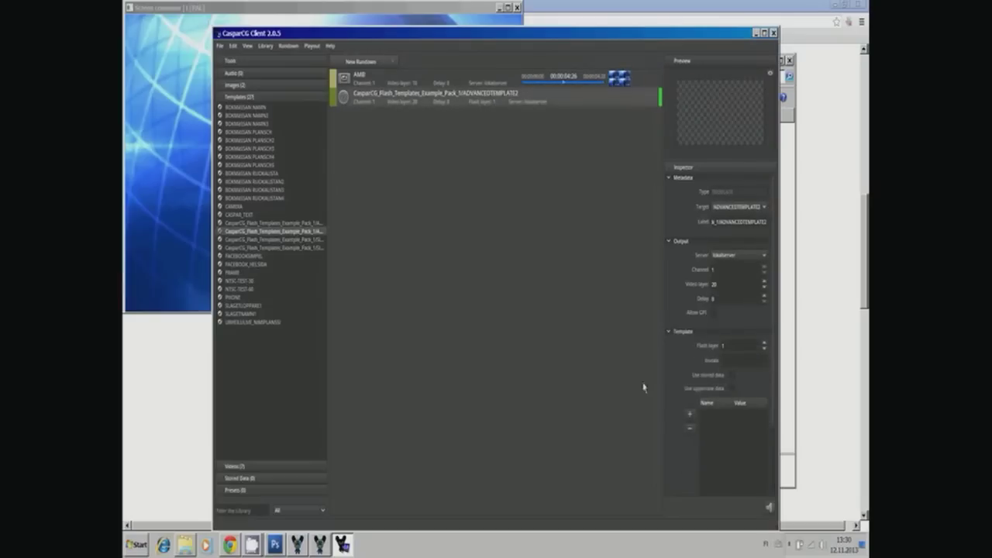
Add an f0 data field holding the person's name and paste that name as the item's label.
left_click(689, 414)
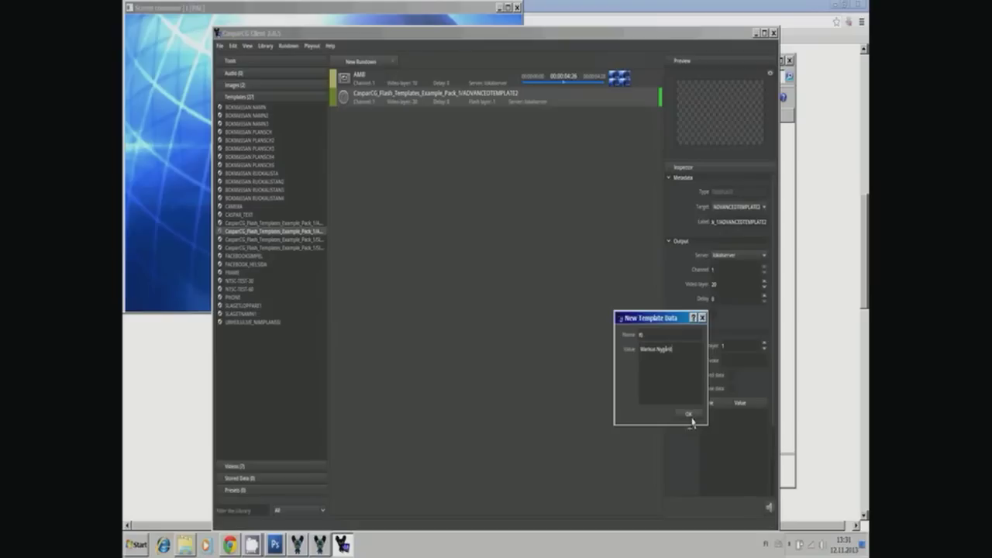
key("ctrl+a")
key("ctrl+c")
left_click(689, 416)
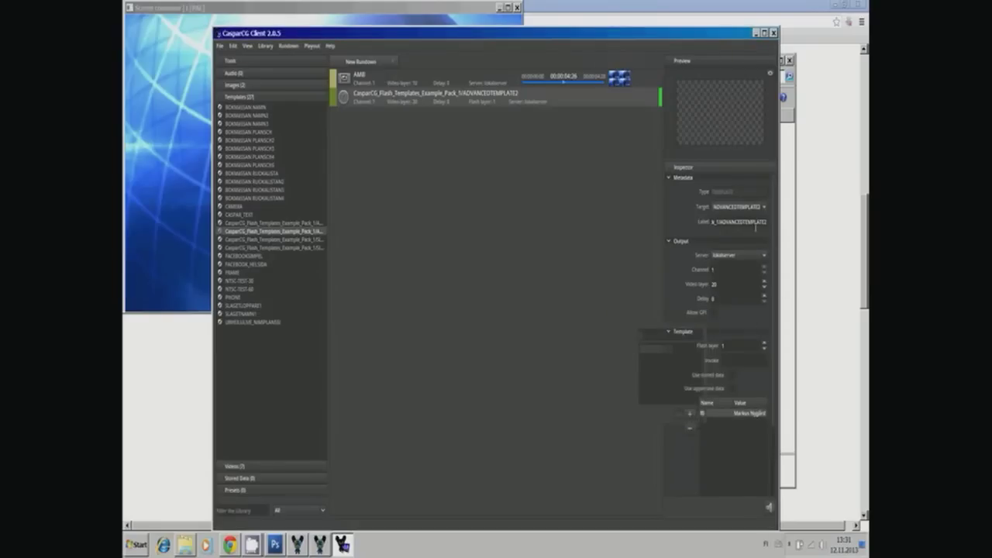
left_click(755, 223)
key("ctrl+a")
key("ctrl+v")
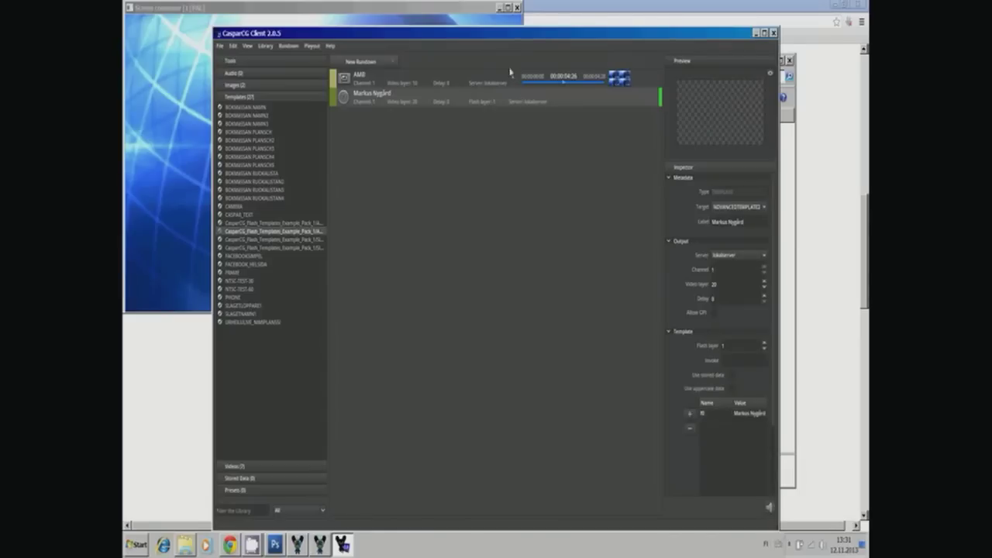
Play the AMB video with F2, then play the name lower third over it.
left_click_drag(513, 41, 582, 73)
left_click(545, 111)
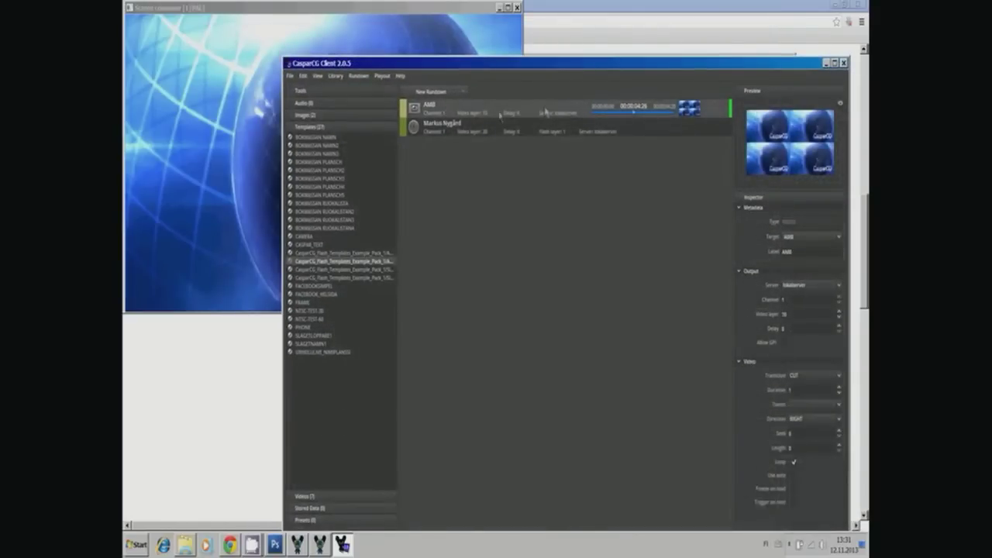
key("F2")
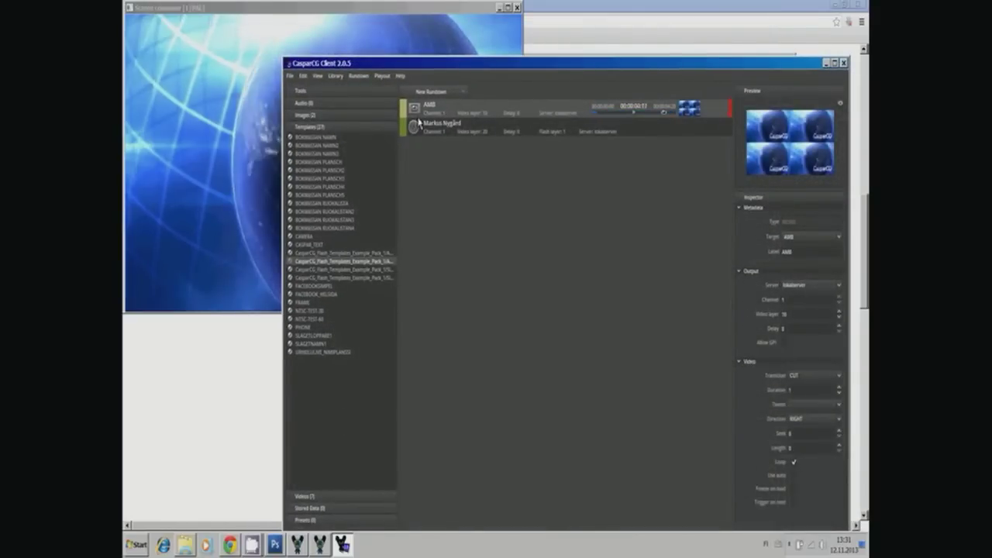
left_click_drag(416, 73, 428, 294)
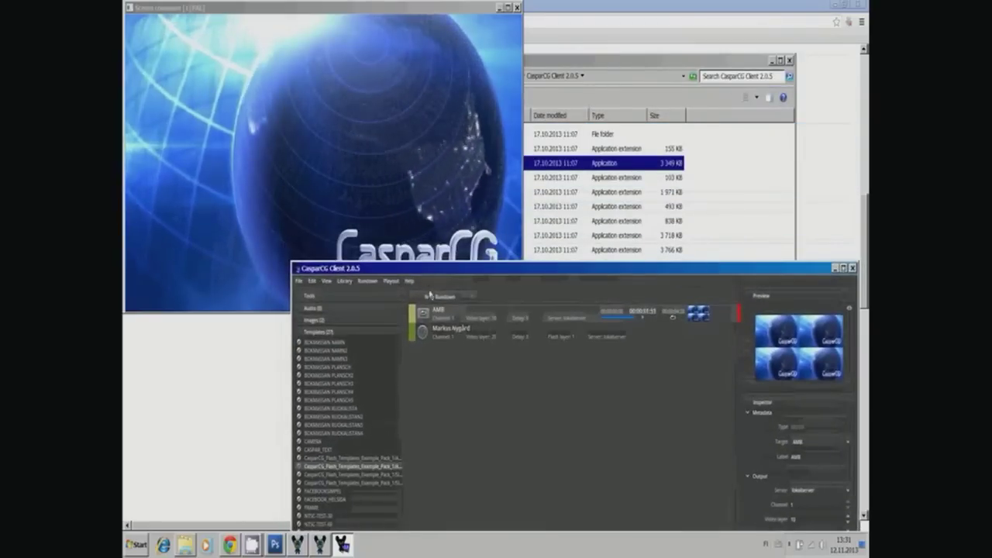
left_click(453, 338)
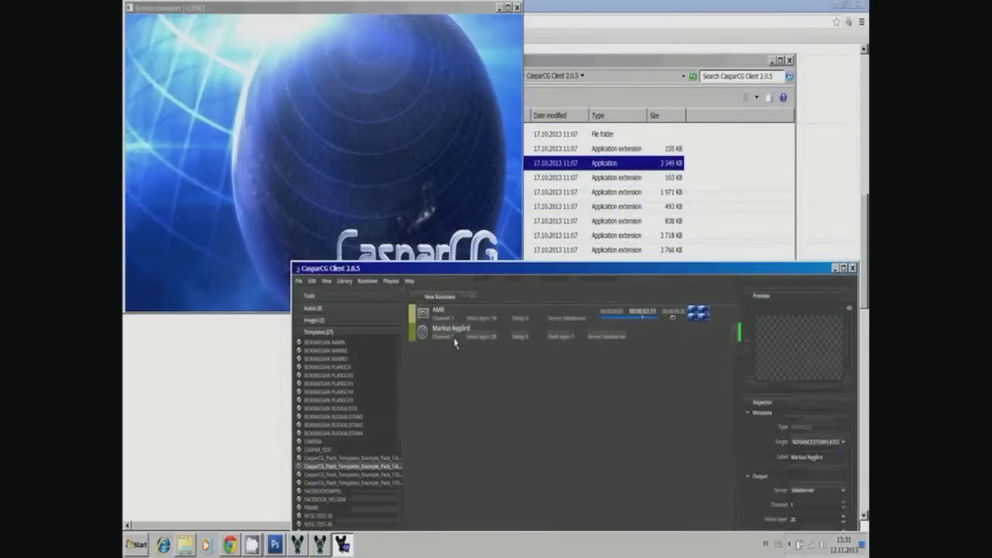
key("F2")
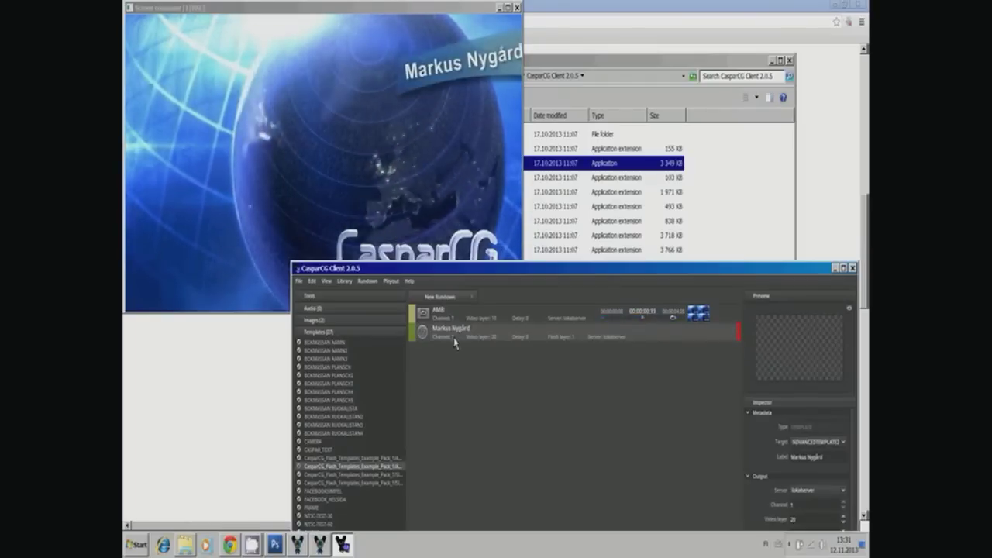
Replay and then stop the name template via Playout, show Images, and switch to Photoshop.
left_click(391, 280)
left_click(399, 304)
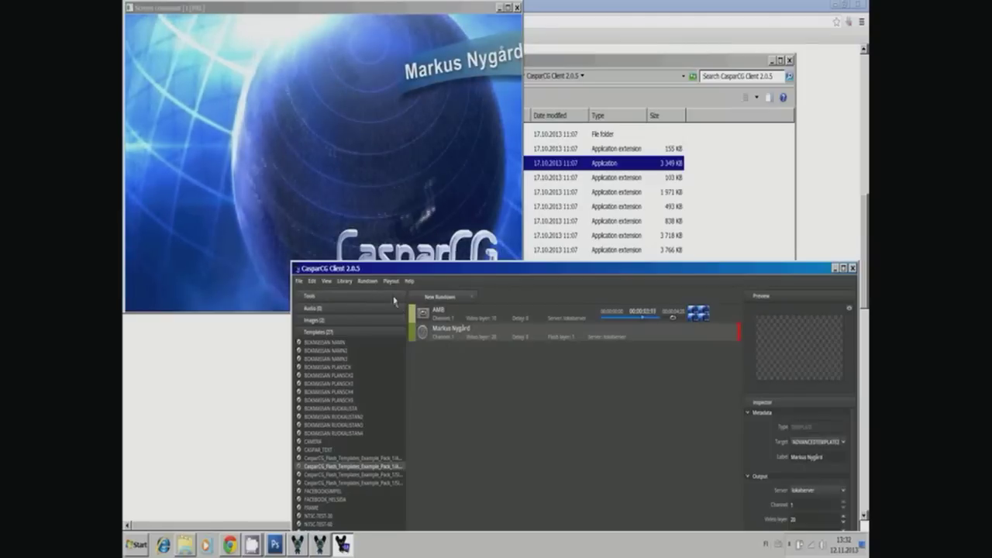
left_click(391, 280)
left_click(397, 295)
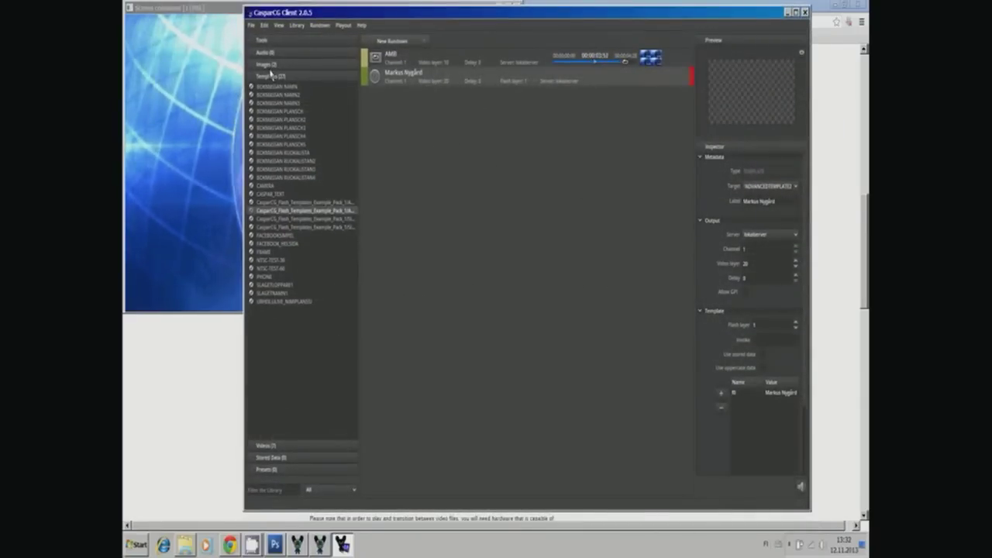
left_click(268, 65)
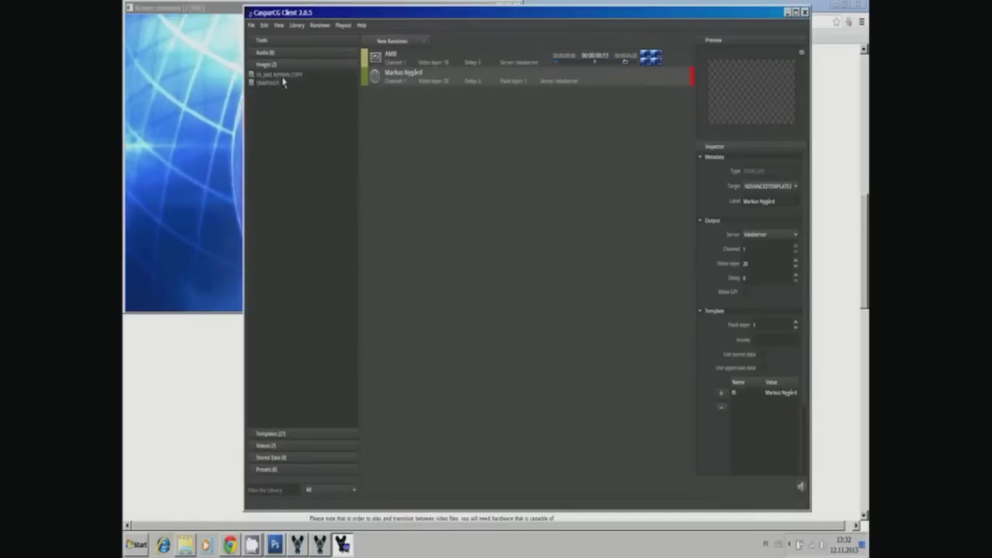
left_click(275, 545)
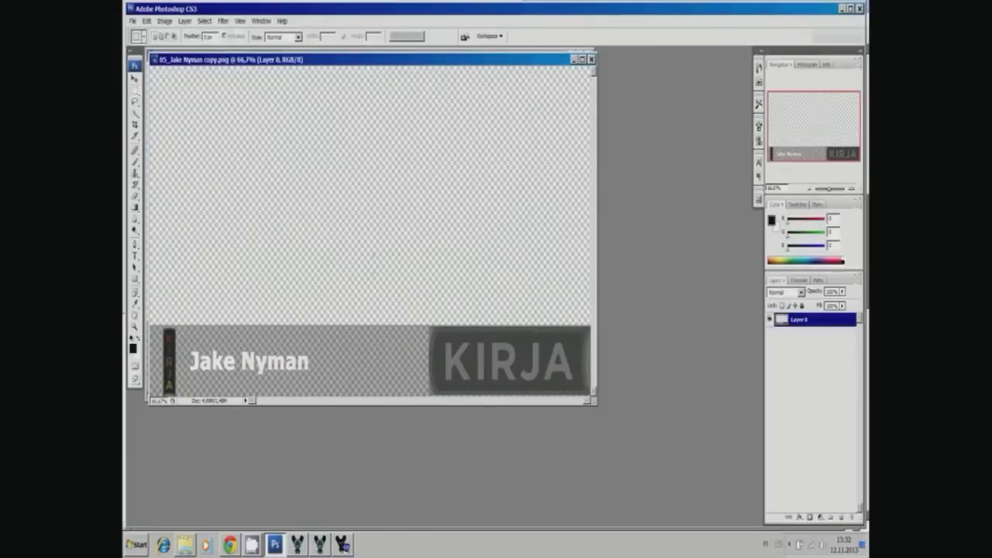
In the layered TIF, hide the name text, grey band and vertical KIRJA strip layers.
left_click_drag(387, 62, 426, 127)
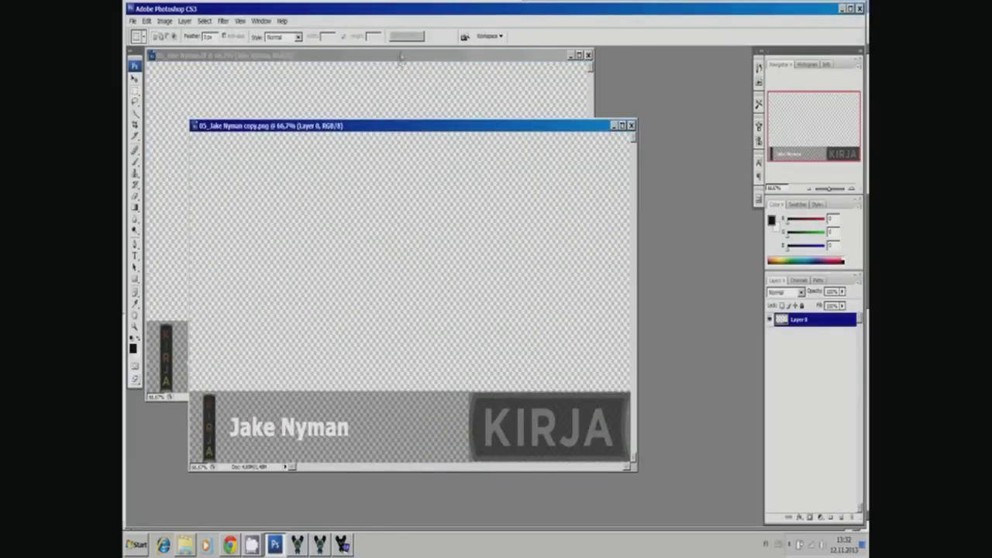
left_click(403, 57)
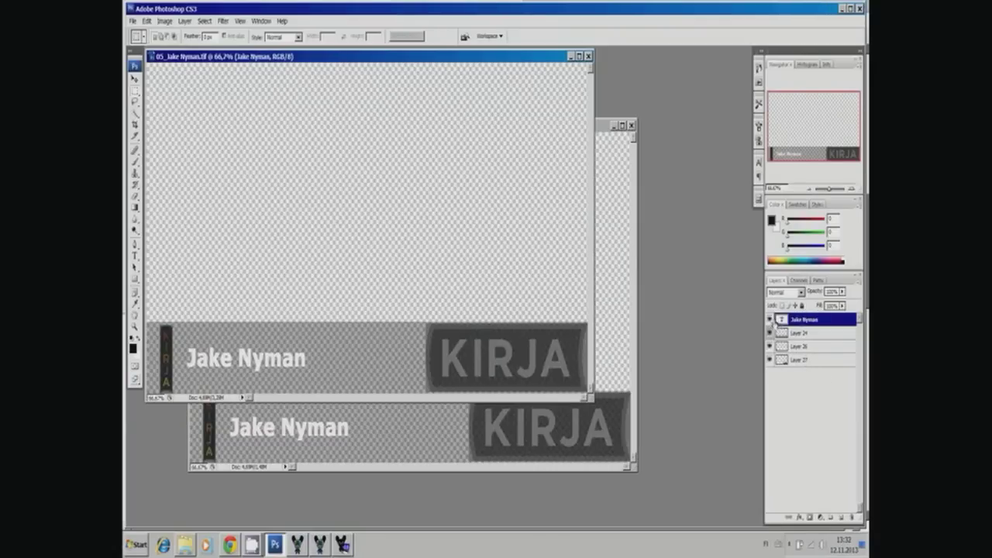
left_click(769, 321)
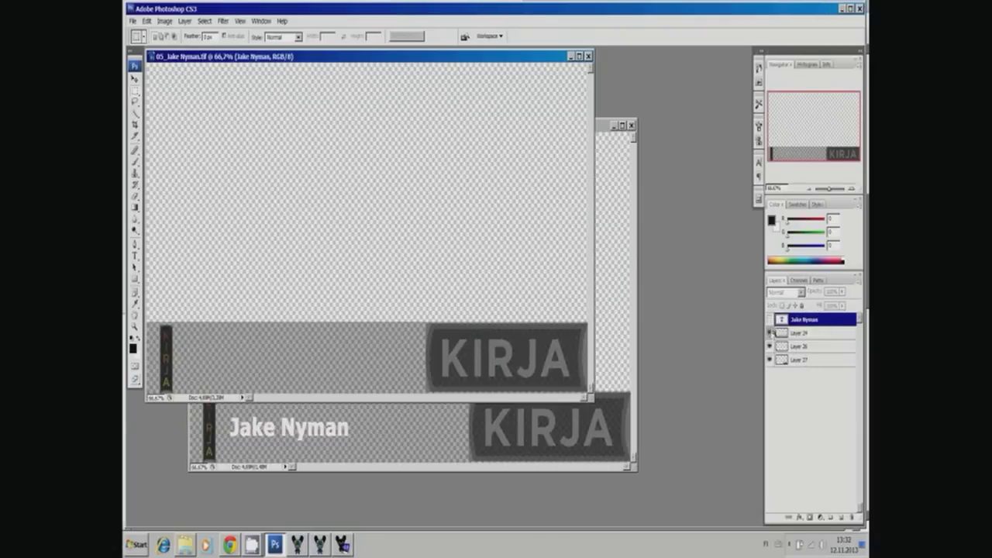
left_click(769, 333)
left_click(770, 346)
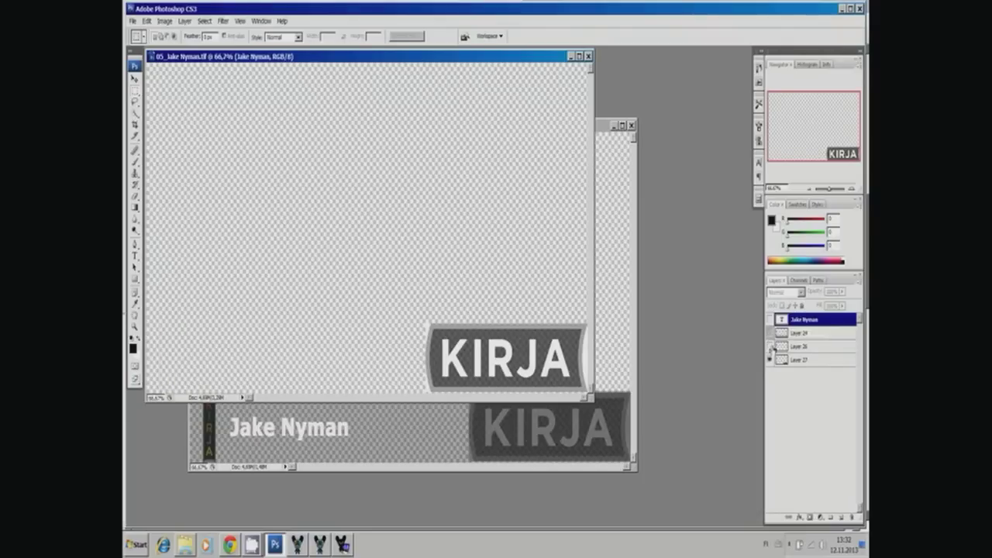
Show the three layers again, bring the PNG forward, and return to CasparCG Client.
left_click(770, 347)
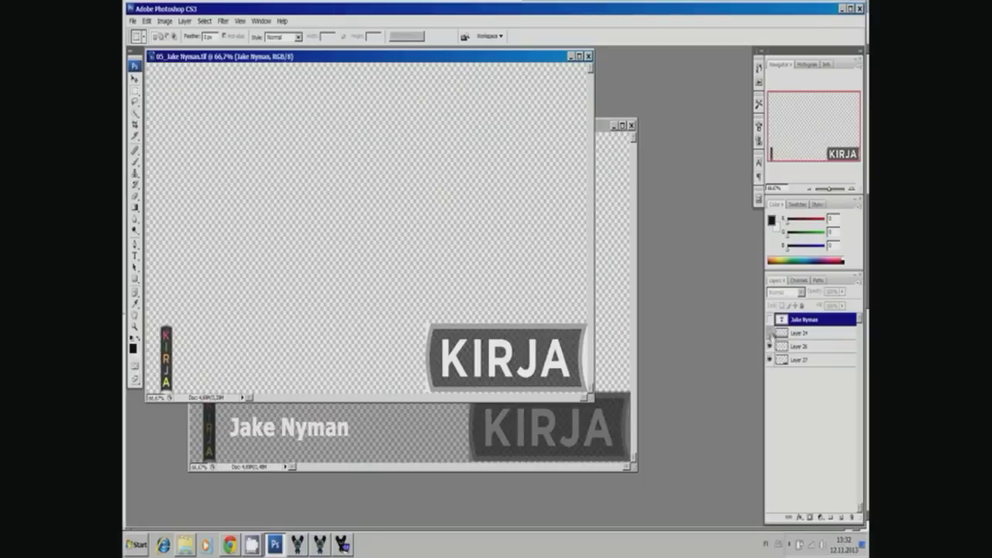
left_click(770, 333)
left_click(770, 320)
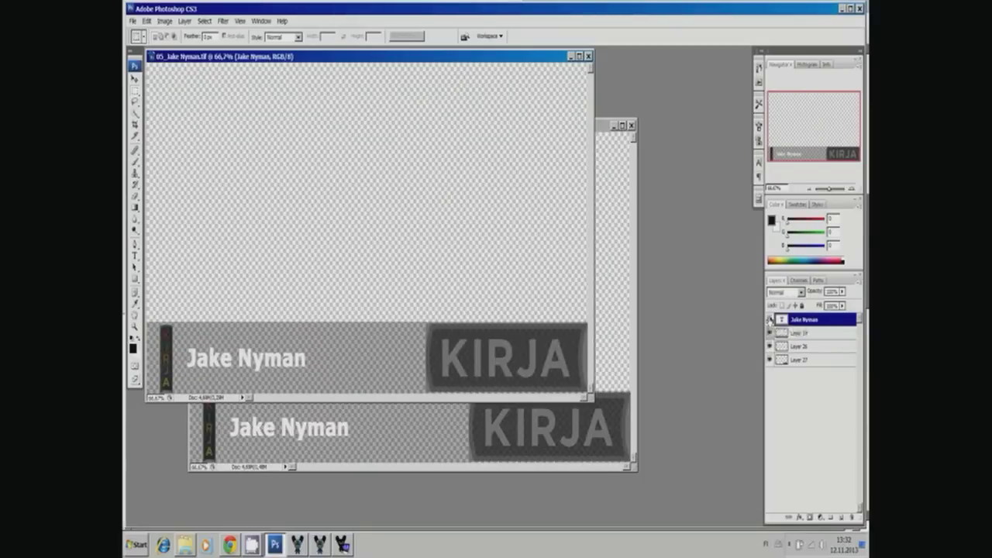
left_click(602, 130)
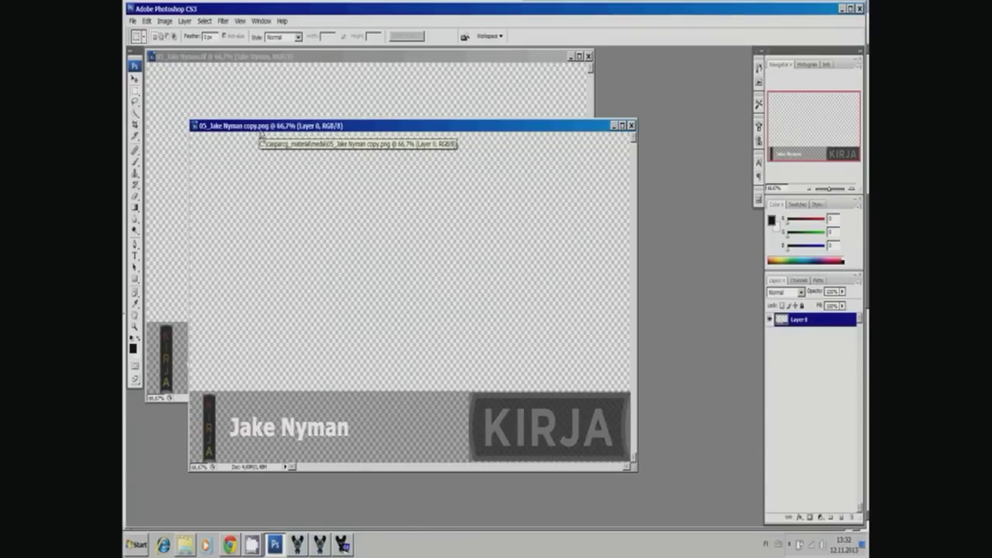
key("alt+Tab")
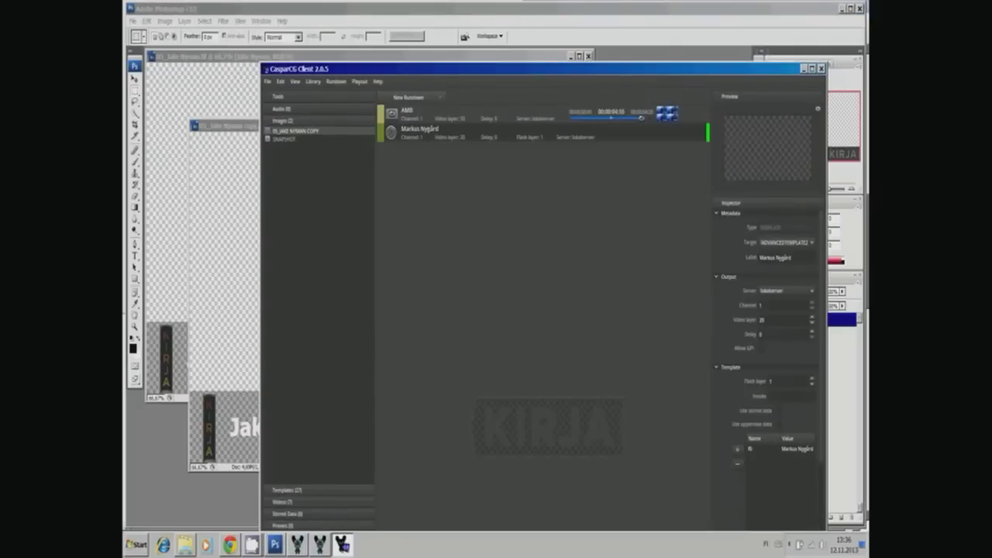
Add the lower-third PNG from Images to the rundown and play it to the output window.
double_click(270, 132)
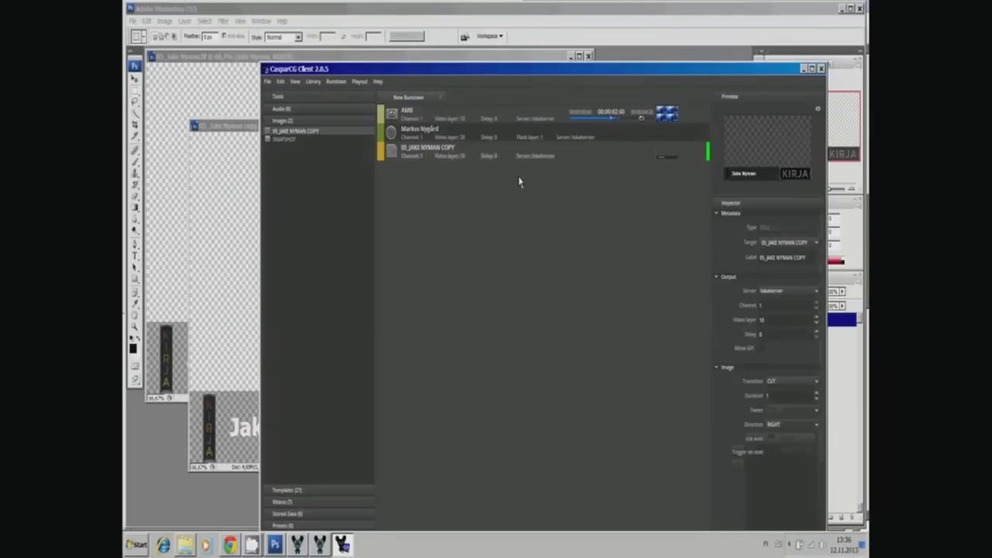
key("alt+Tab")
left_click(320, 545)
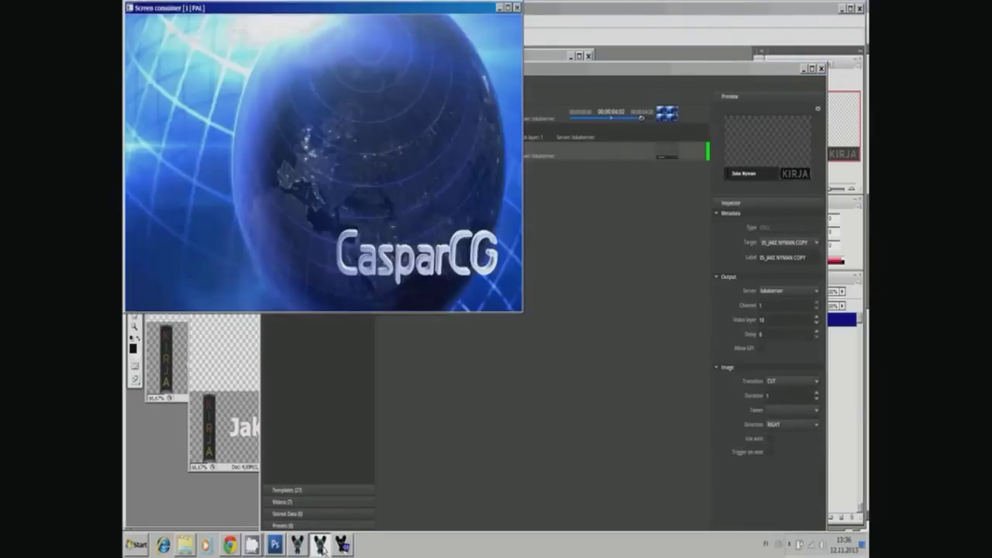
left_click(534, 390)
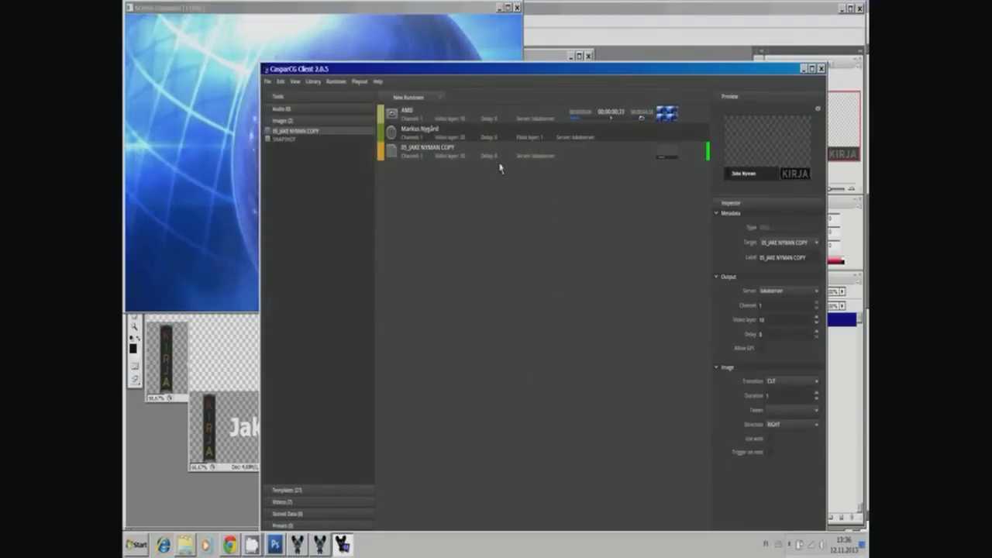
key("F2")
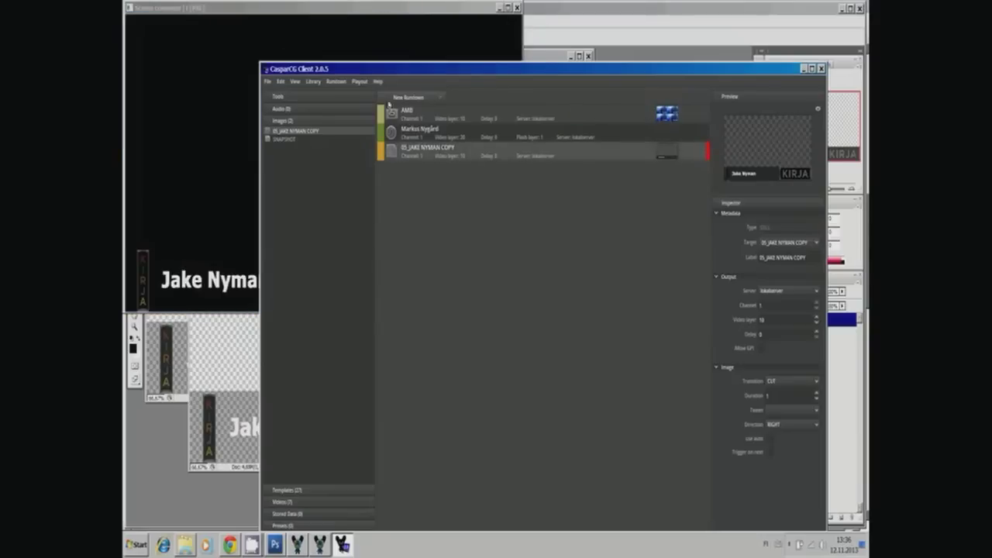
left_click(383, 6)
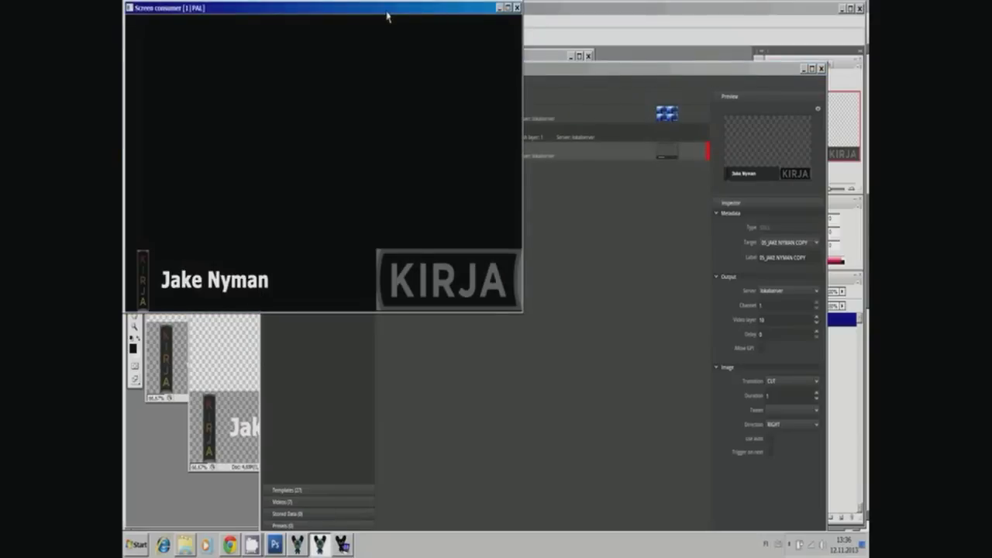
left_click(550, 70)
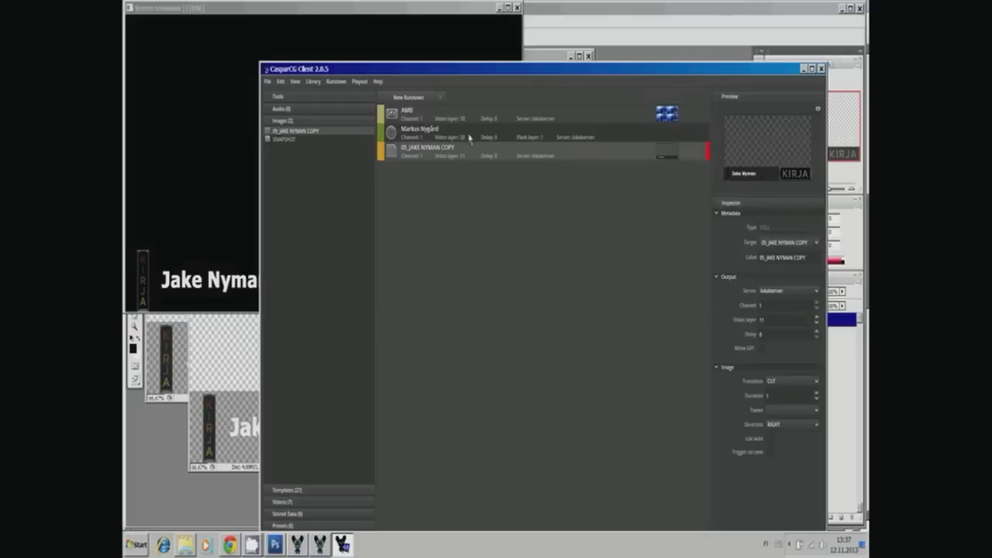
Play the AMB video, then play the lower-third PNG over it, uncovering the output.
left_click(434, 114)
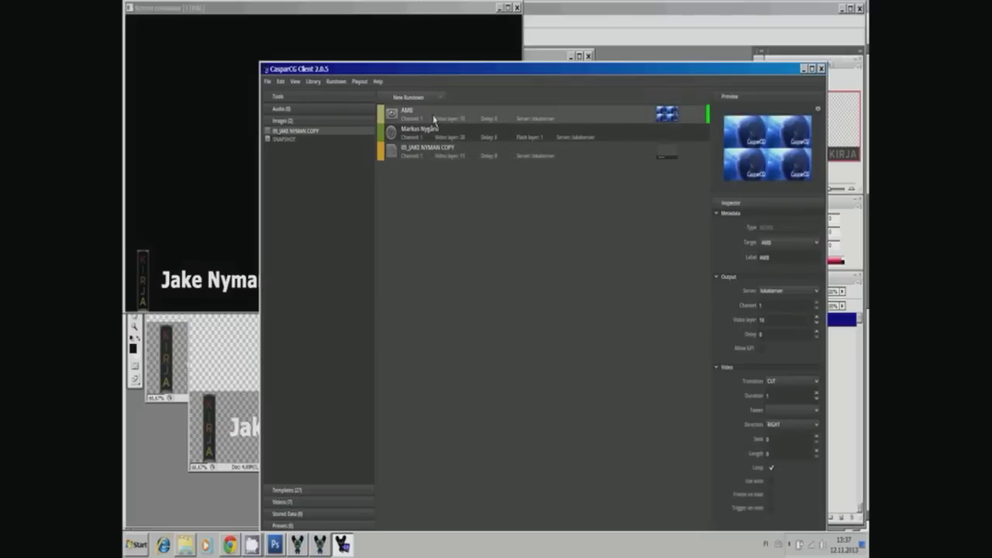
key("F2")
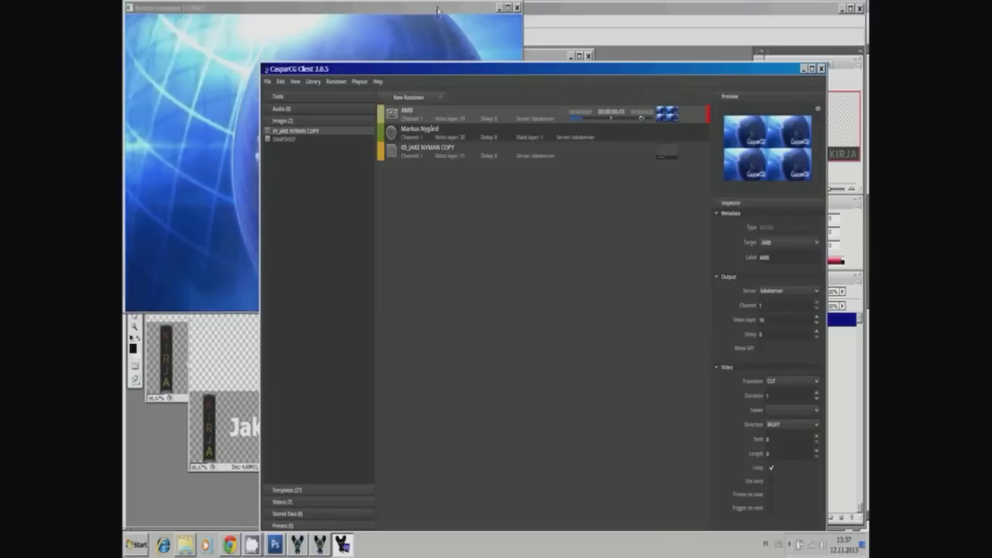
left_click(442, 157)
key("F2")
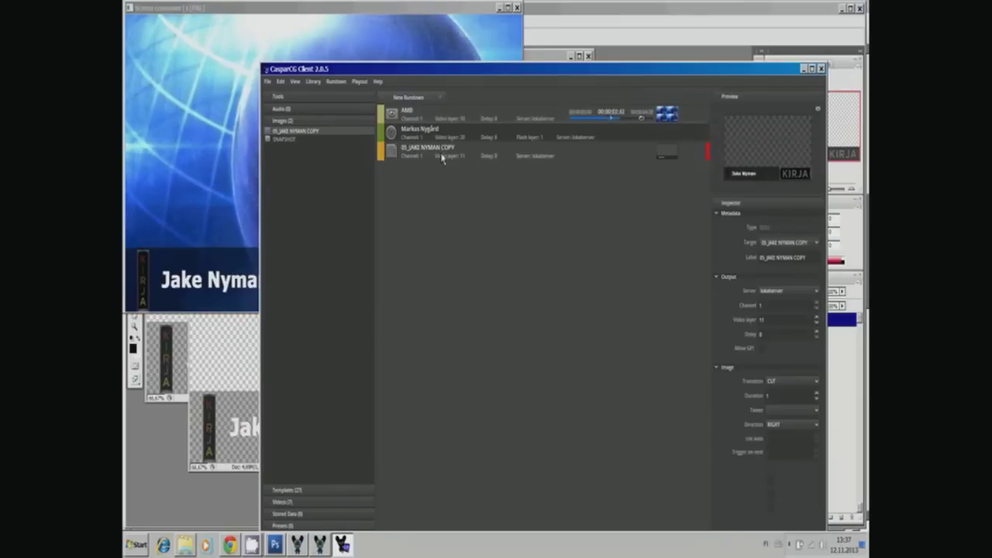
left_click_drag(470, 74, 501, 338)
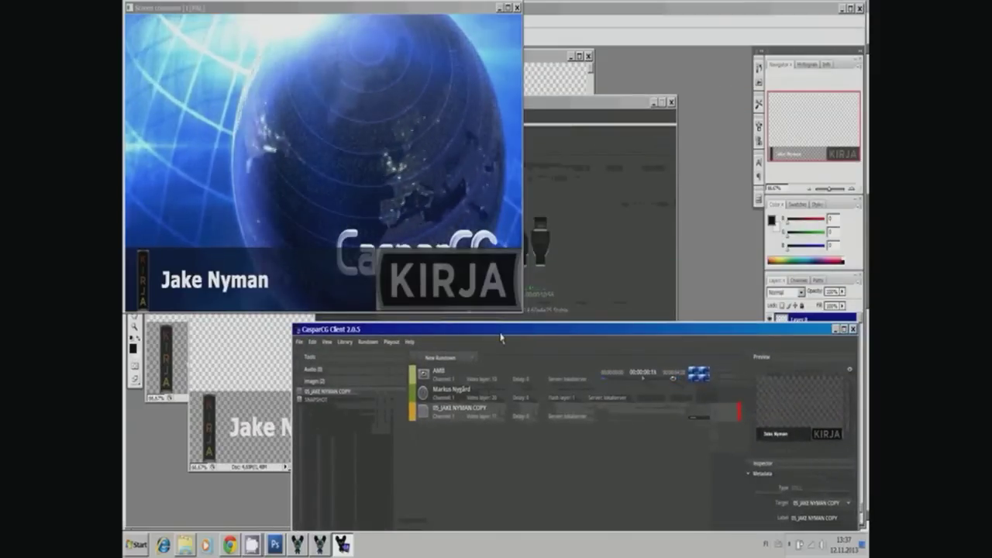